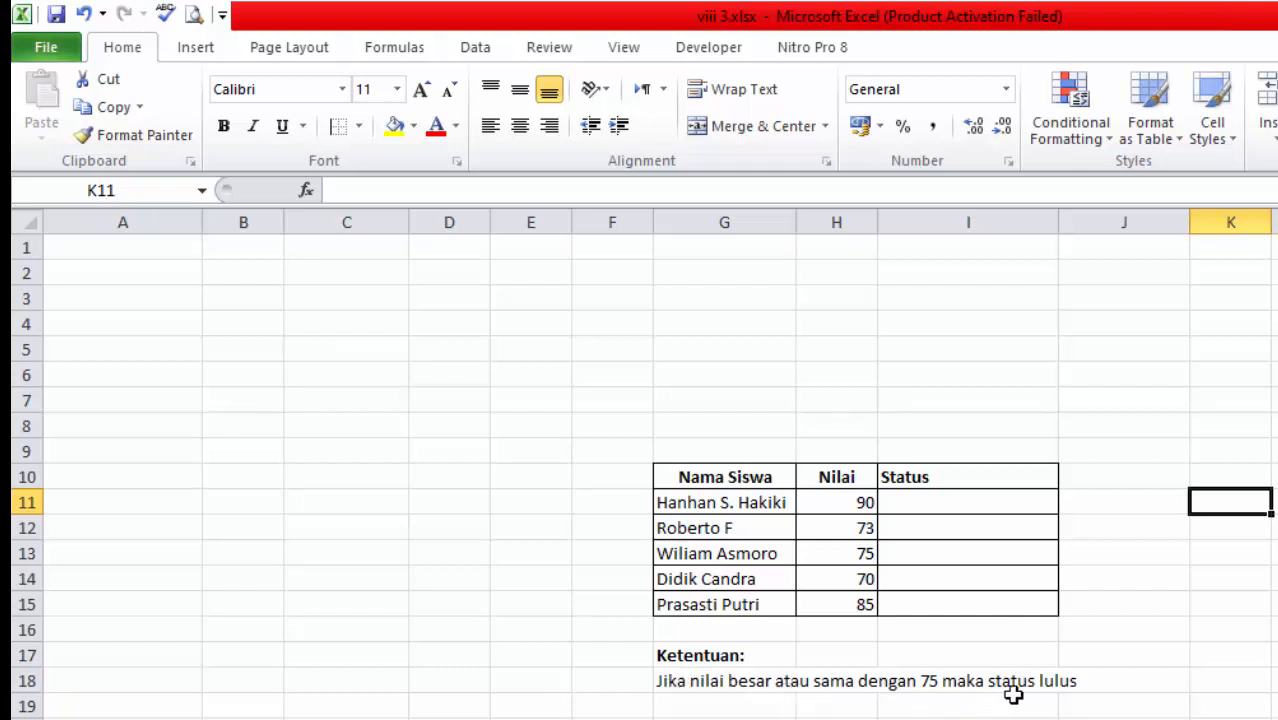
Enter the comparison operator >= in cell K11, beside the student table
click(737, 680)
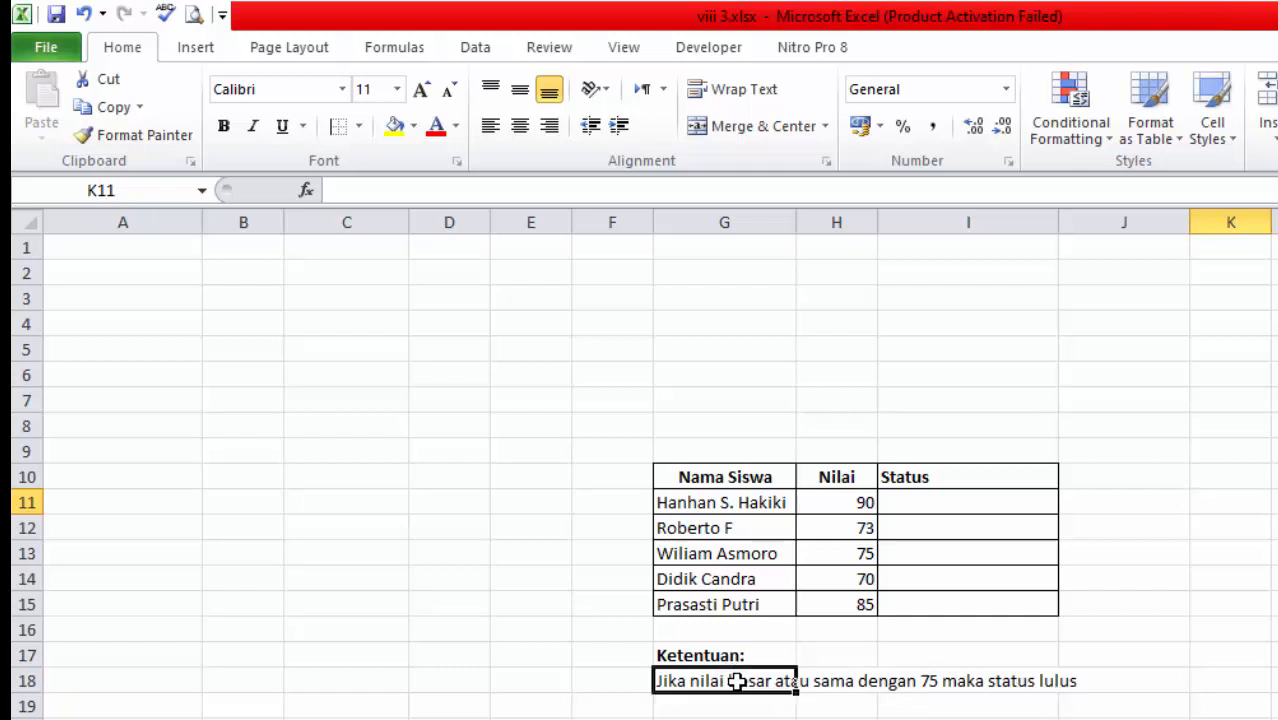
click(824, 708)
click(1210, 498)
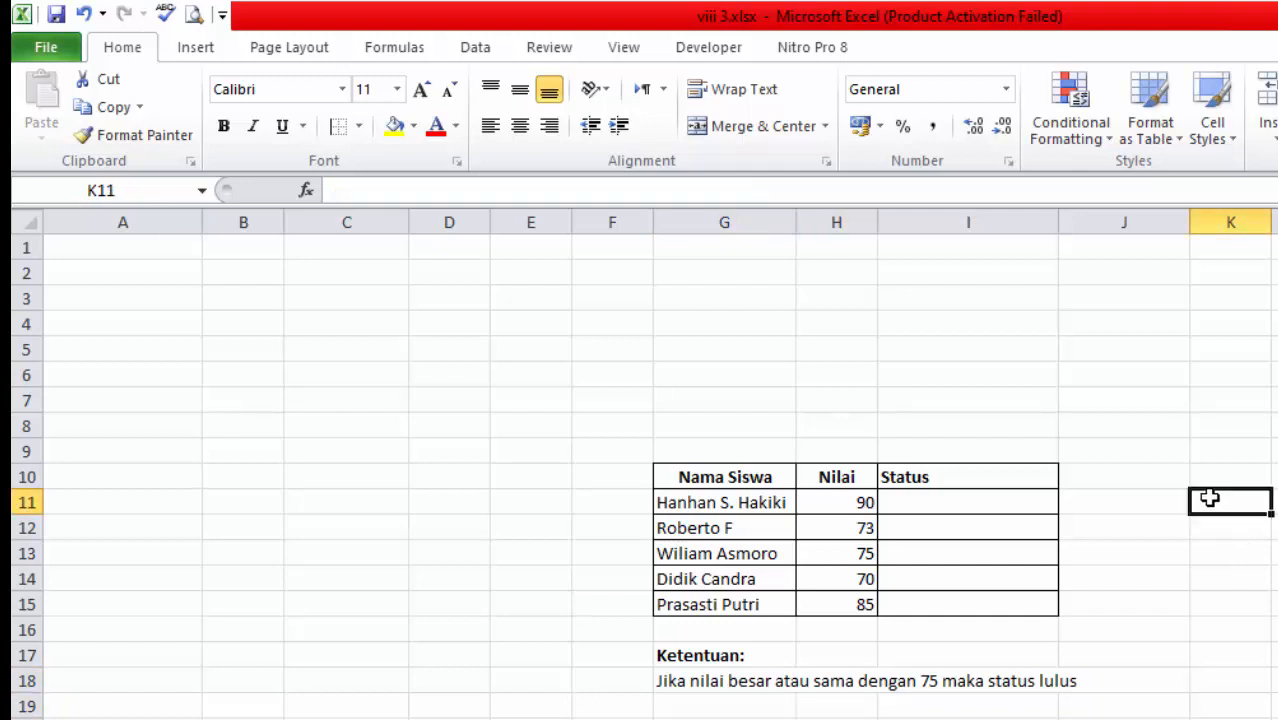
text(>=)
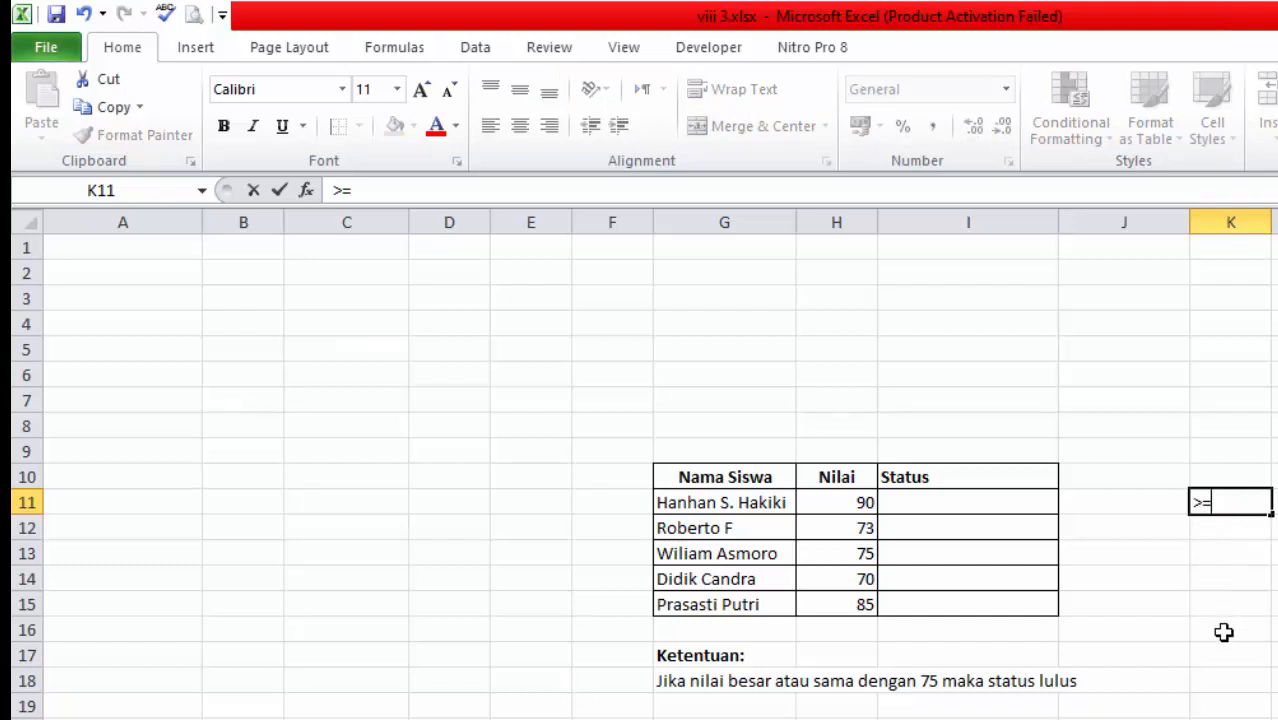
click(1205, 558)
text(<)
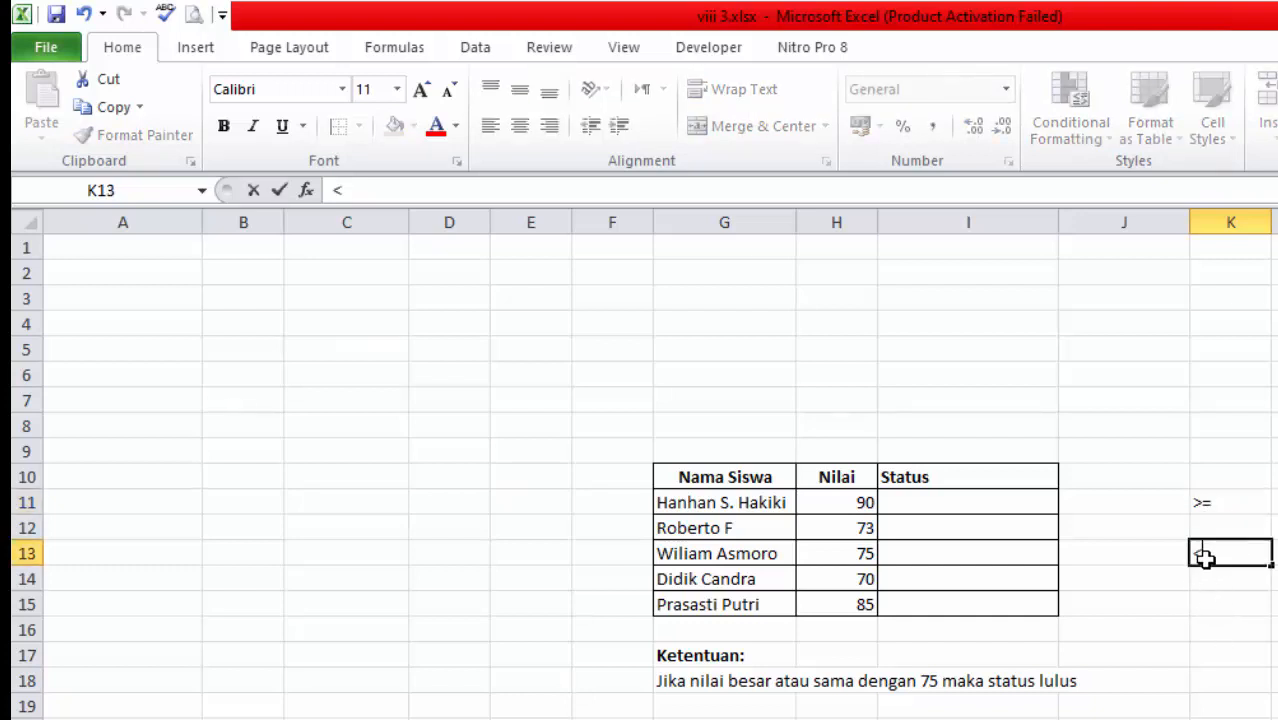
key(BackSpace)
click(1270, 501)
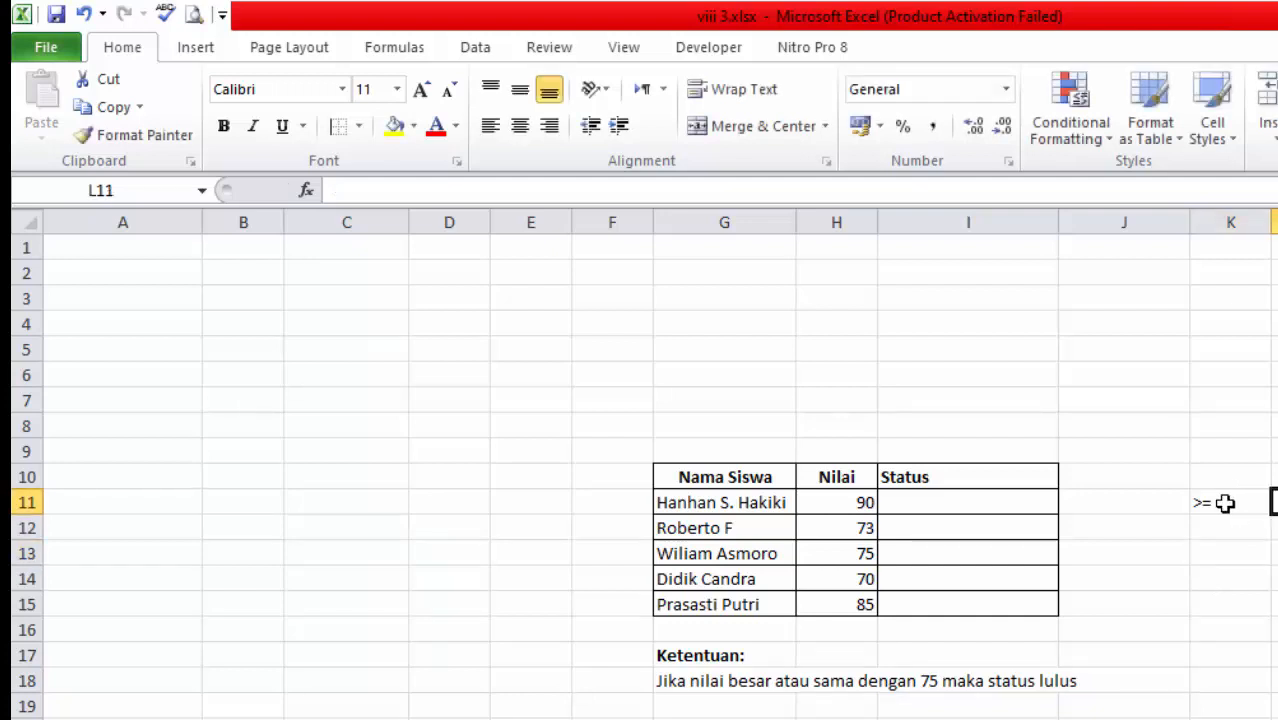
Enter the formula =IF(H11>=75;"LULUS";"TIDAK LULUS") in cell I11 of the Status column
click(919, 503)
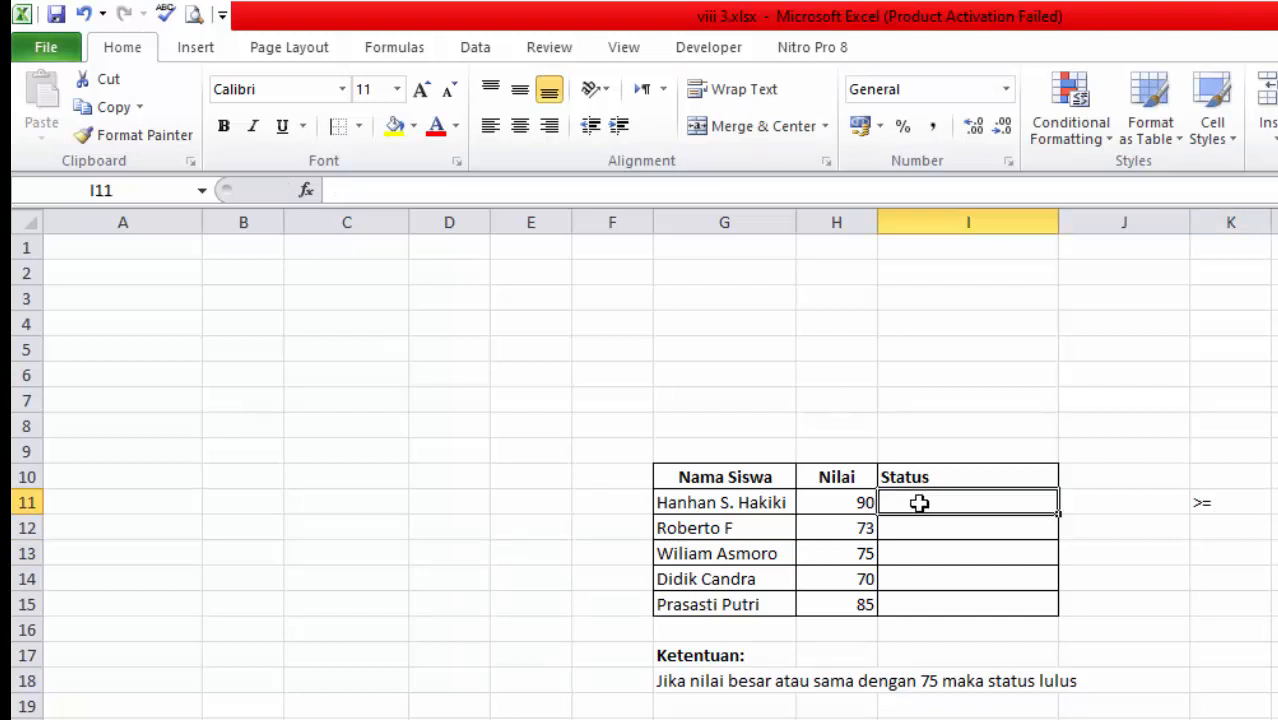
text(=)
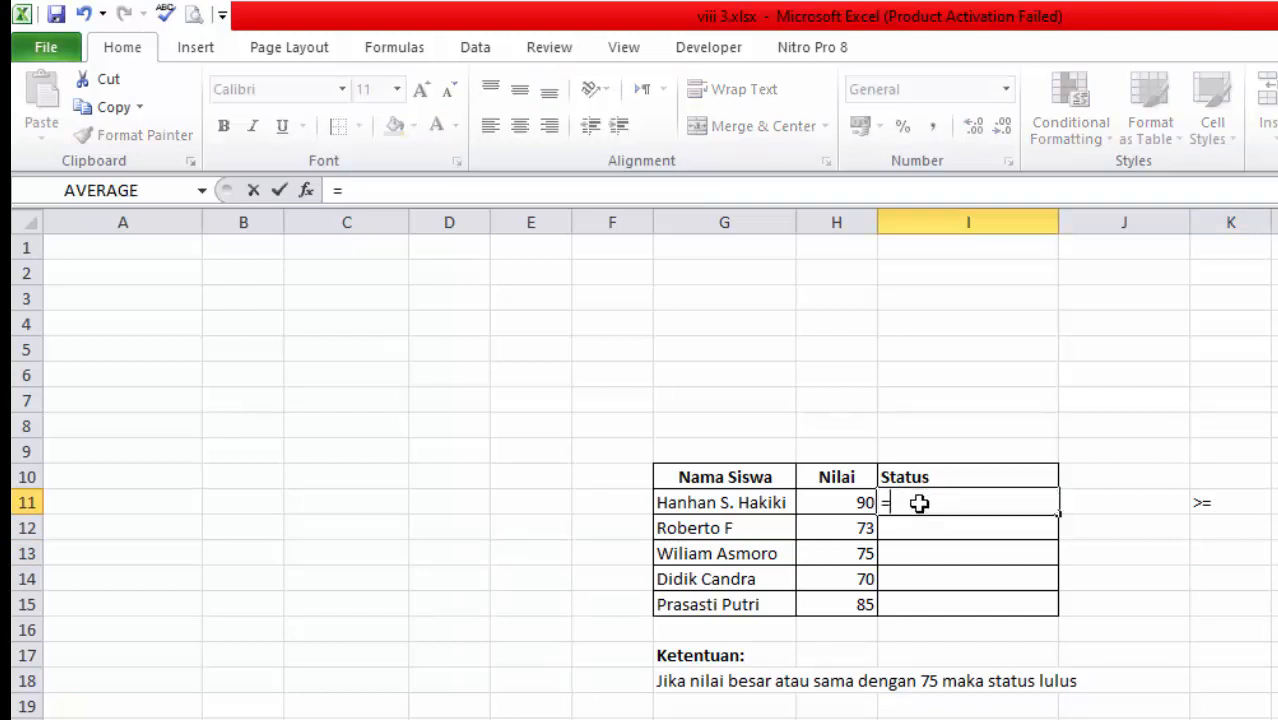
text(IF)
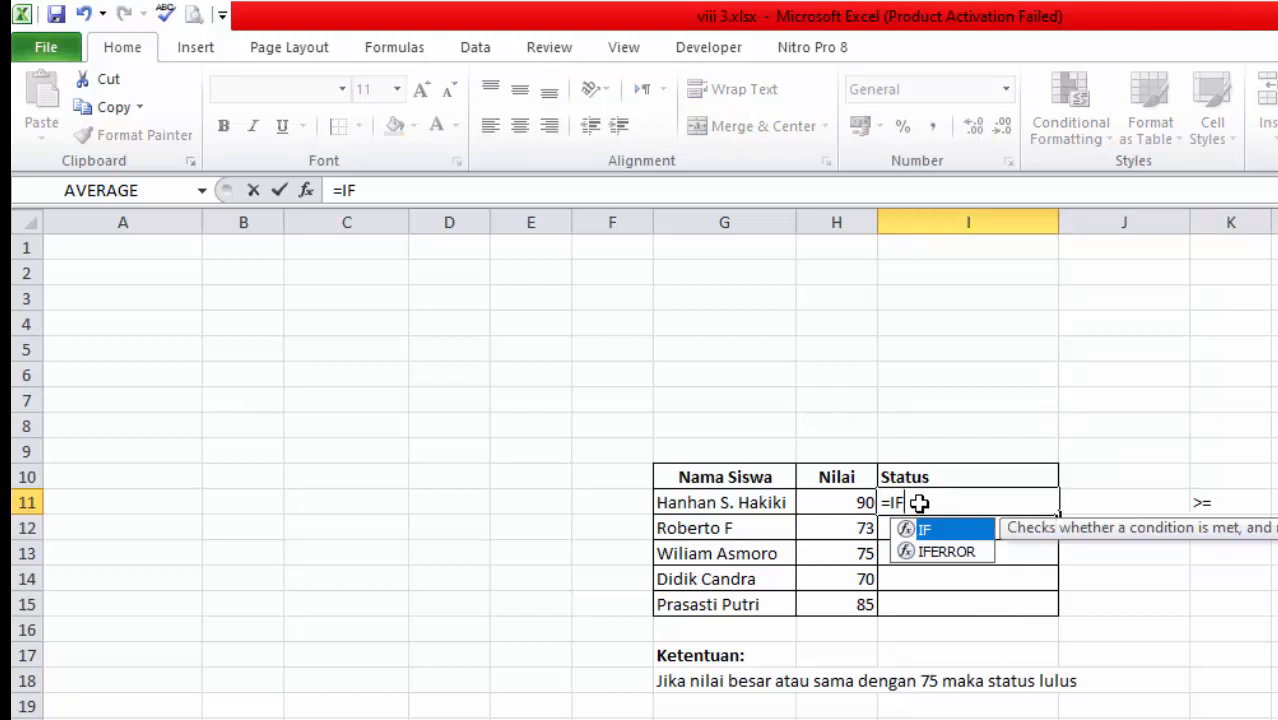
text(()
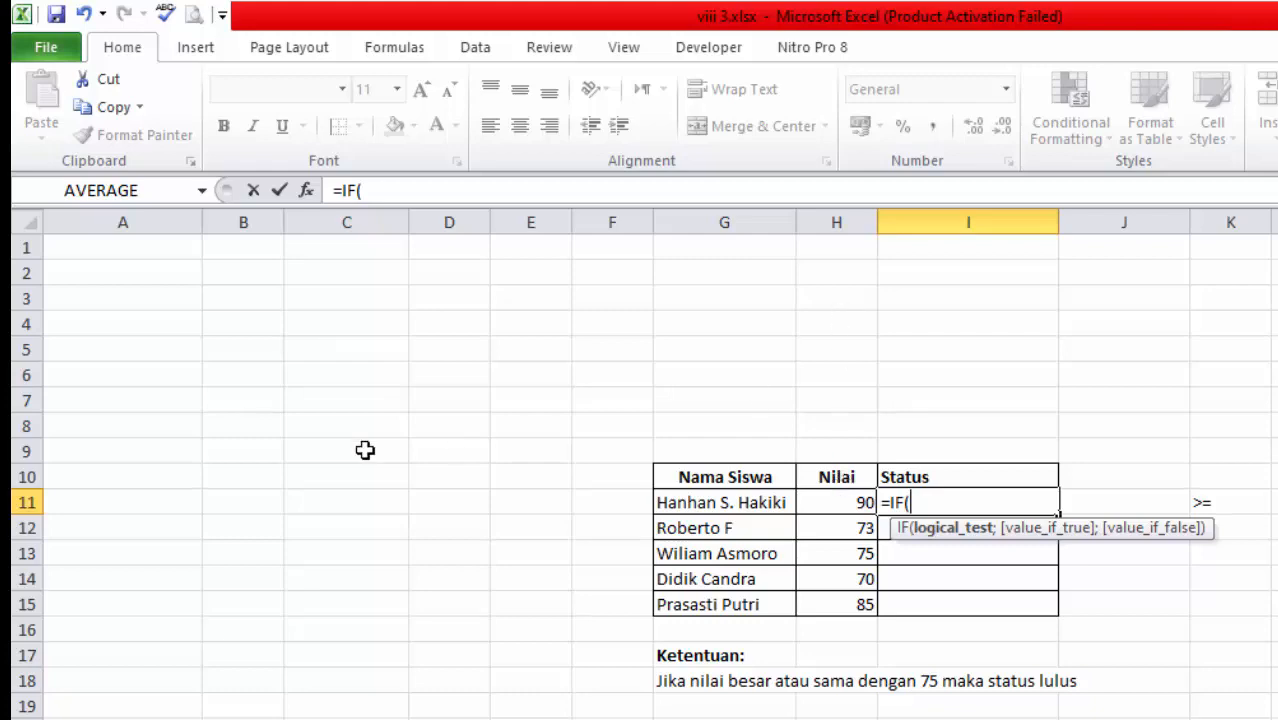
click(850, 502)
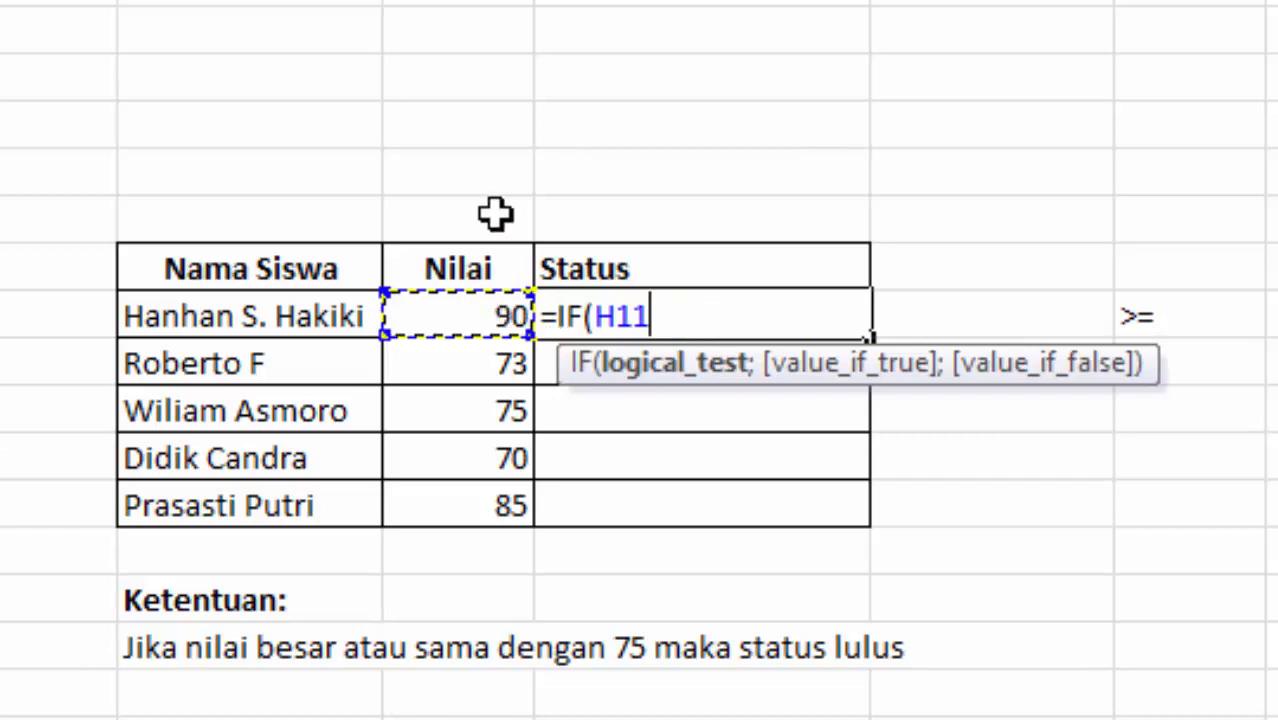
text(>)
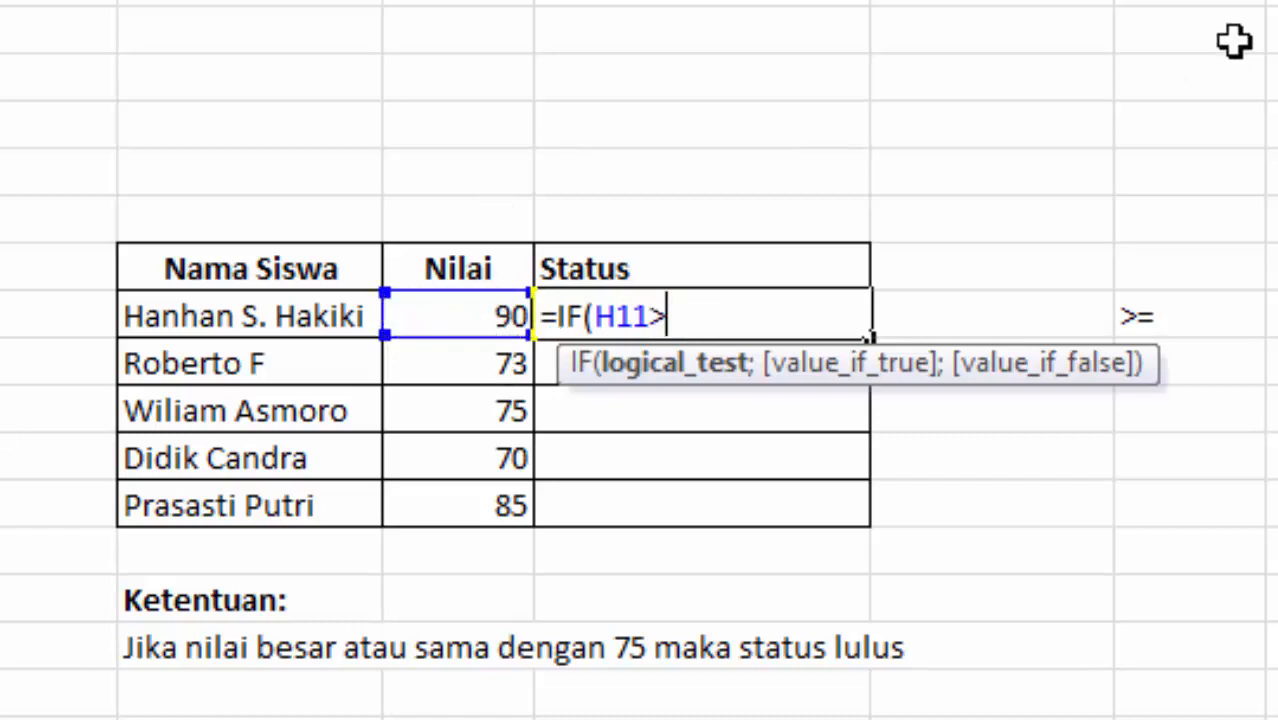
text(=75)
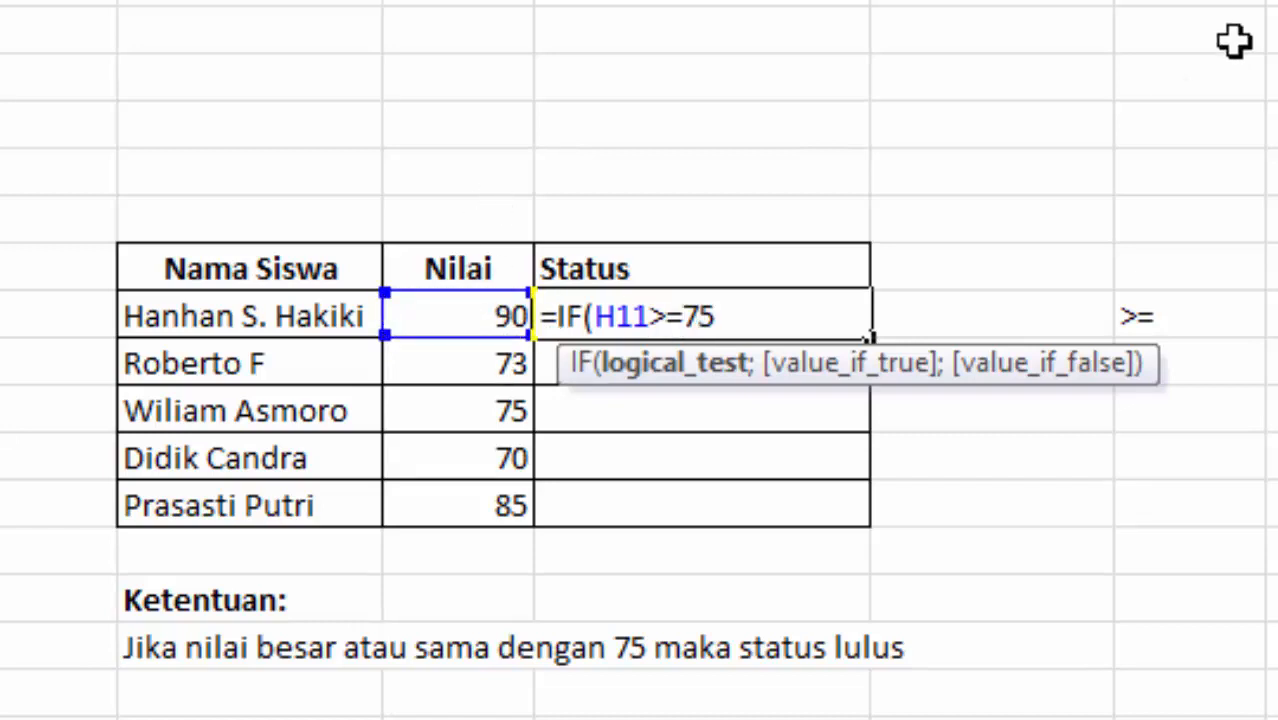
text(;)
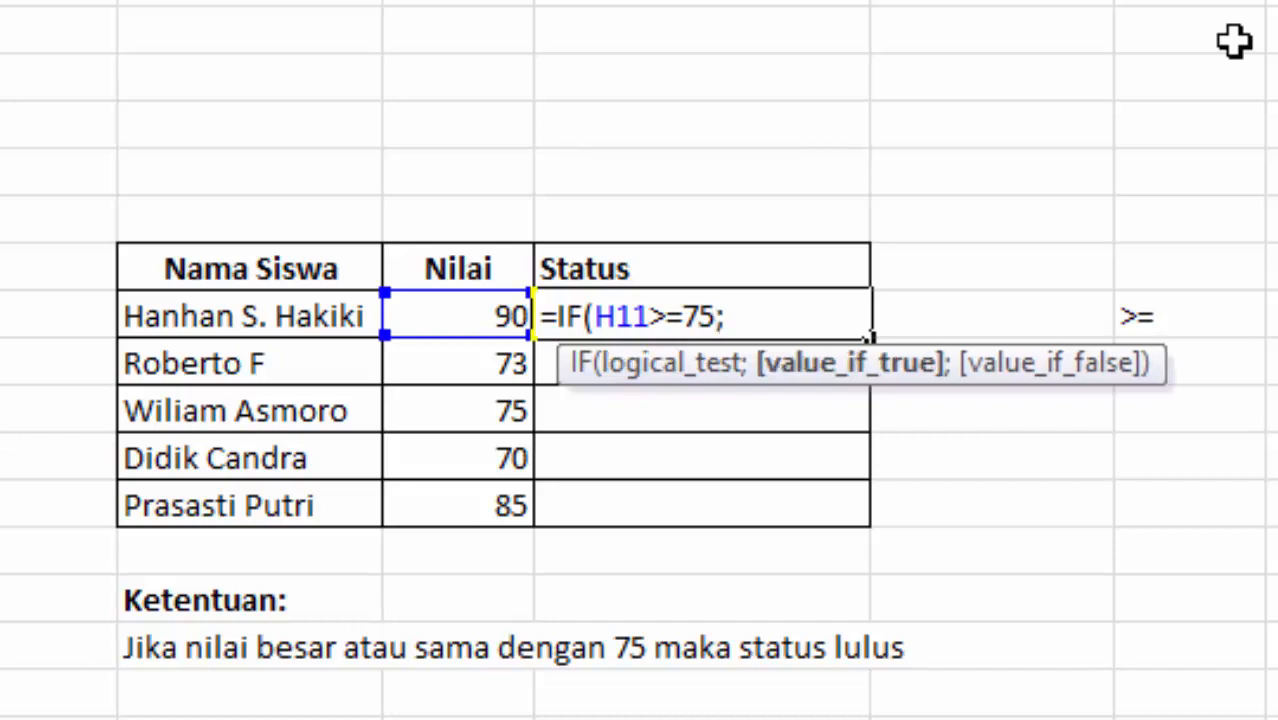
text("LU)
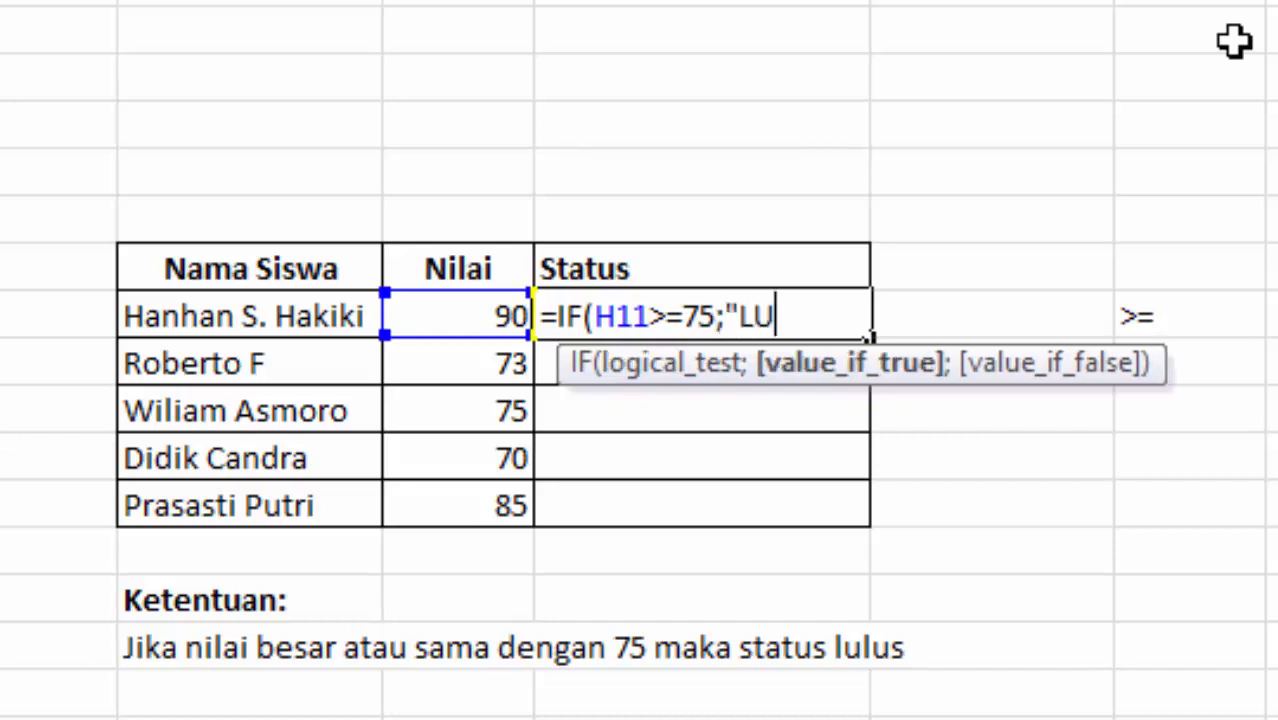
text(LUS")
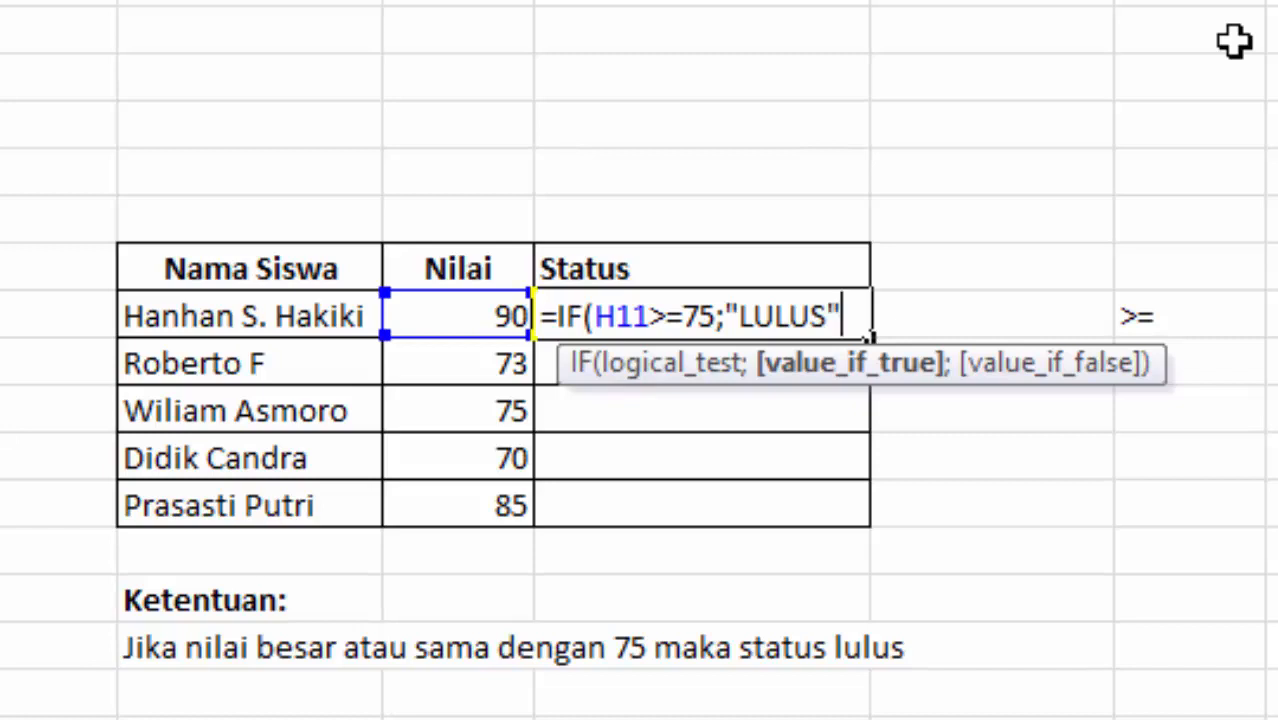
text(;)
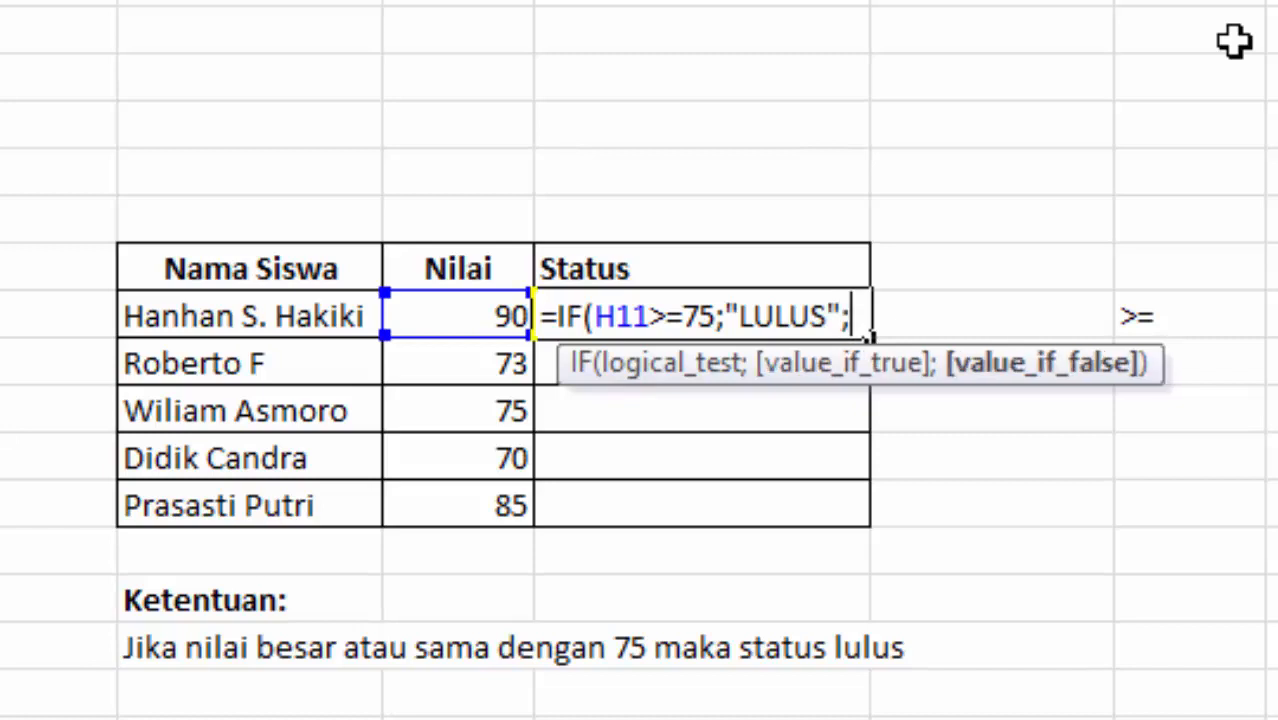
text("TIDAK LUL)
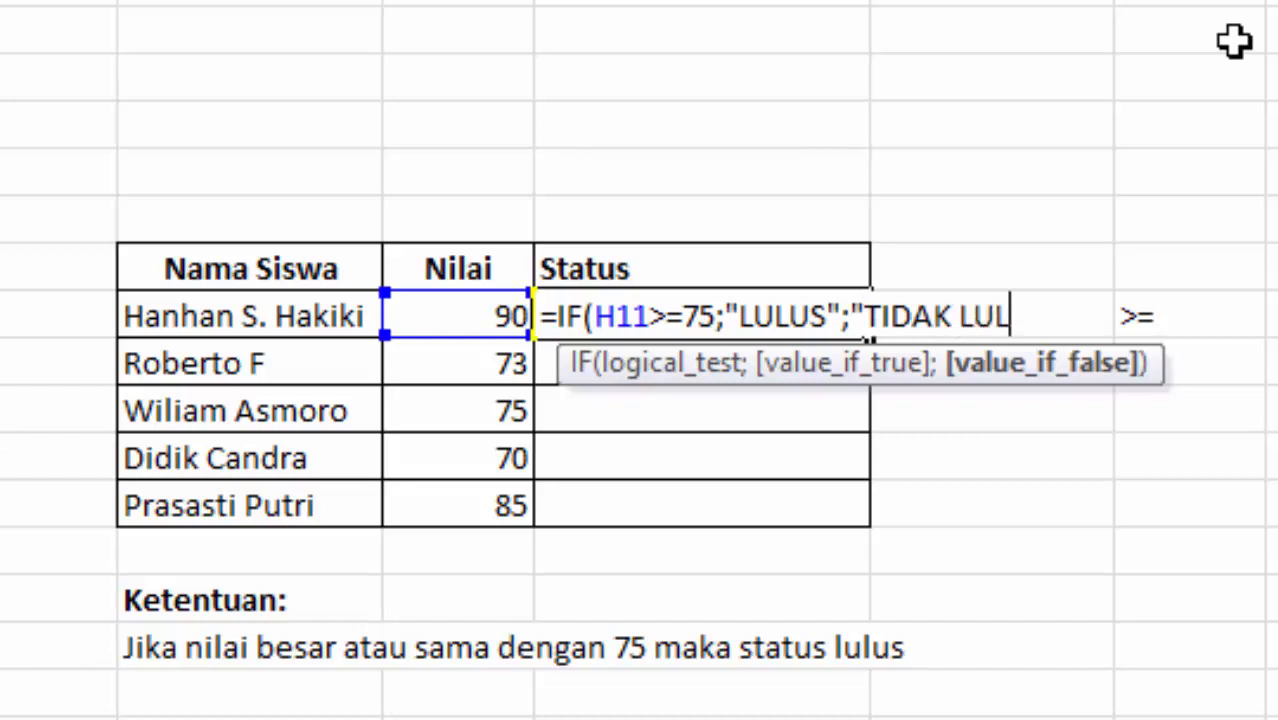
text(US)
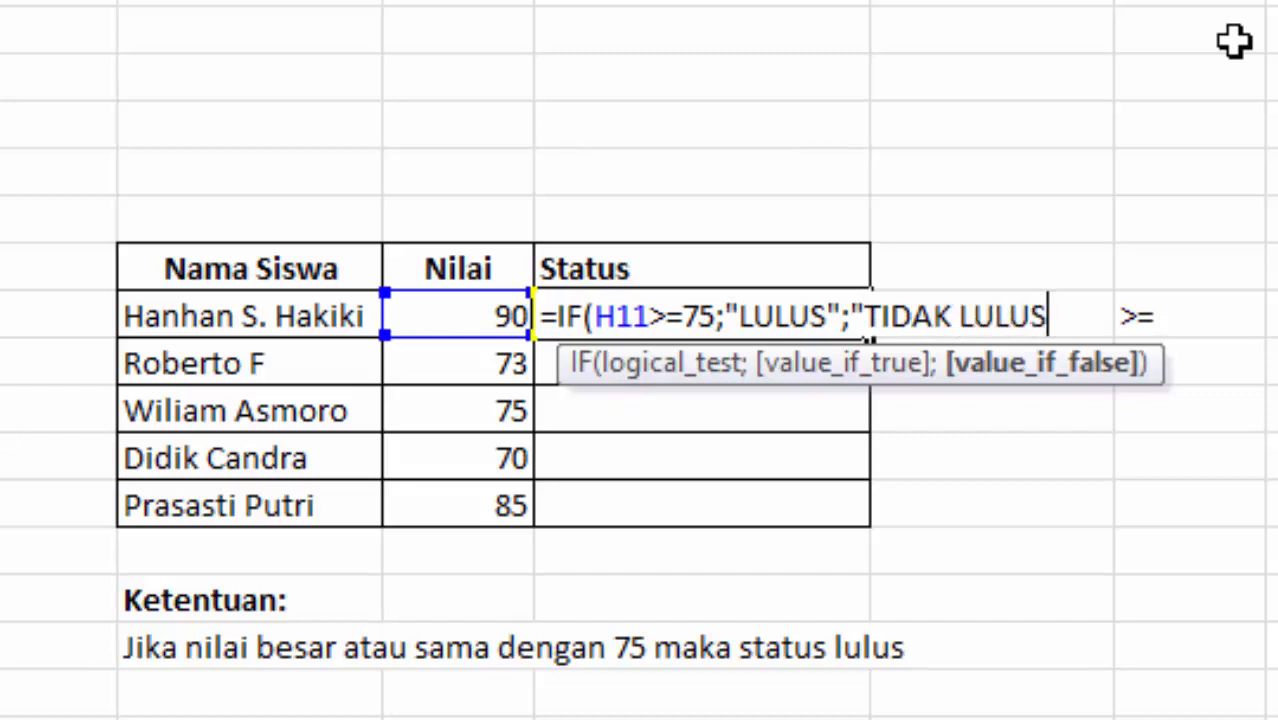
text("))
key(Return)
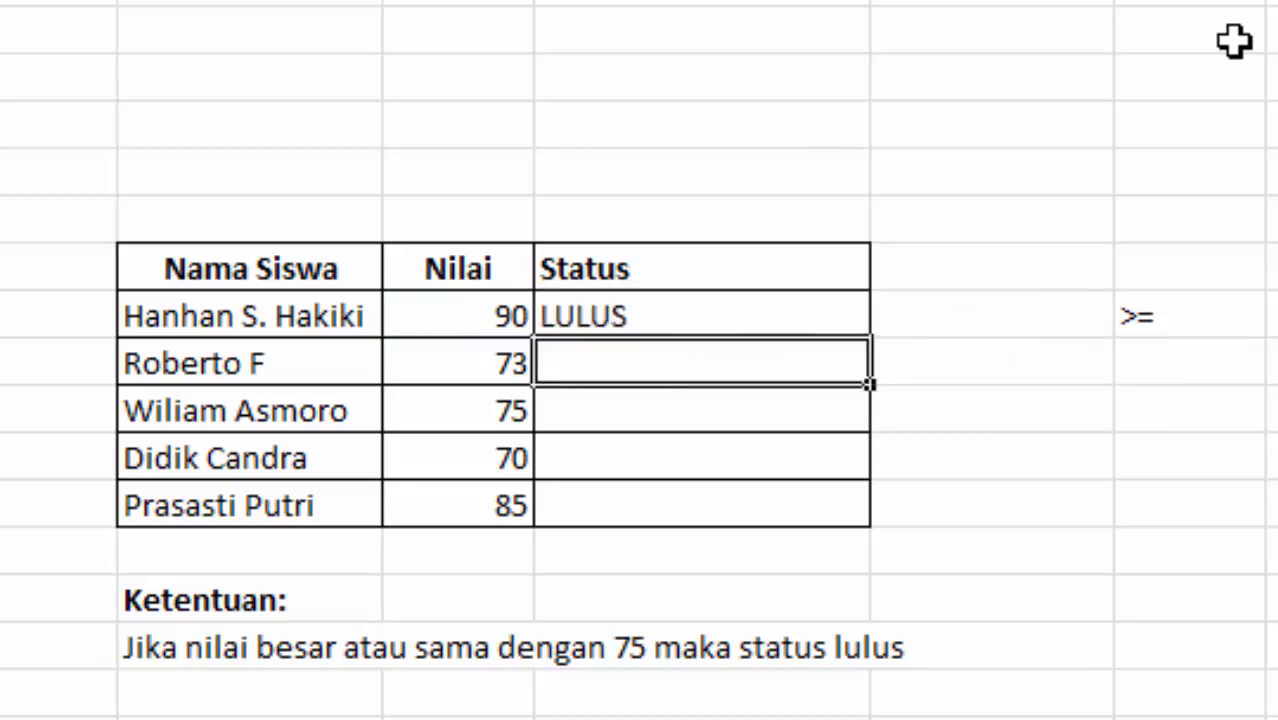
Examine the logical test and the true and false results in the IF formula of cell I11
click(652, 313)
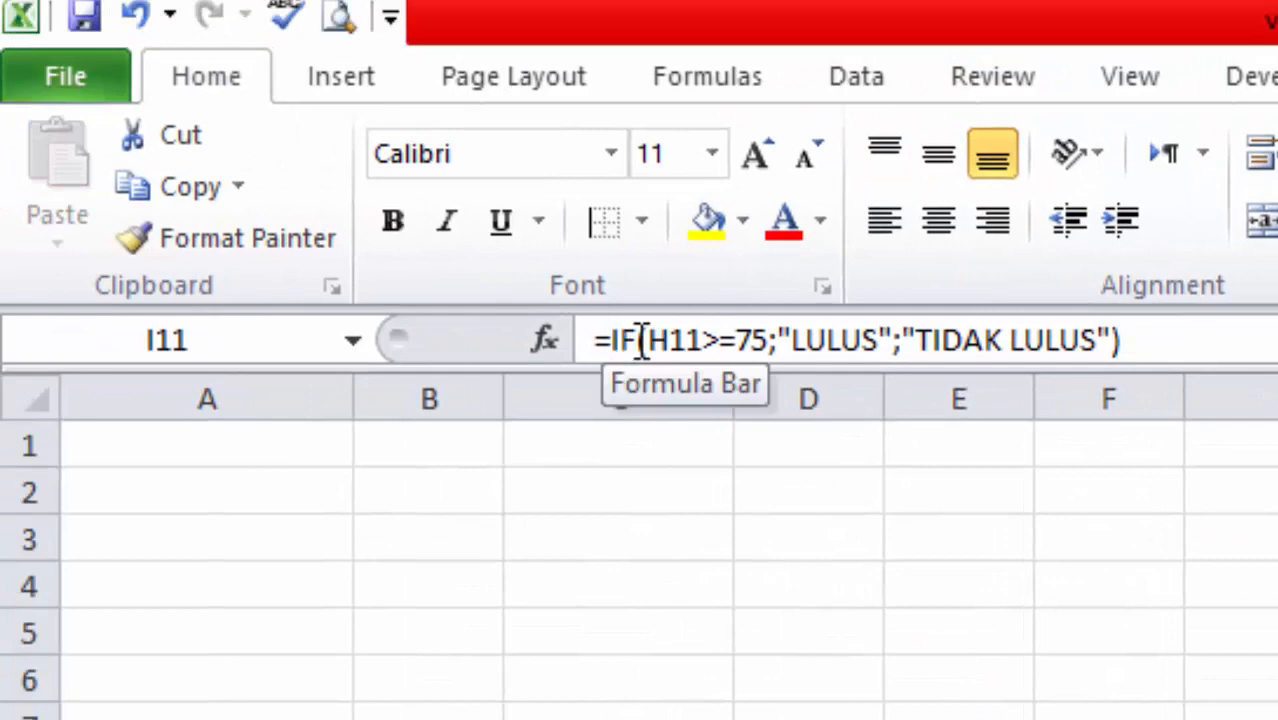
click(648, 340)
drag(648, 340, 700, 362)
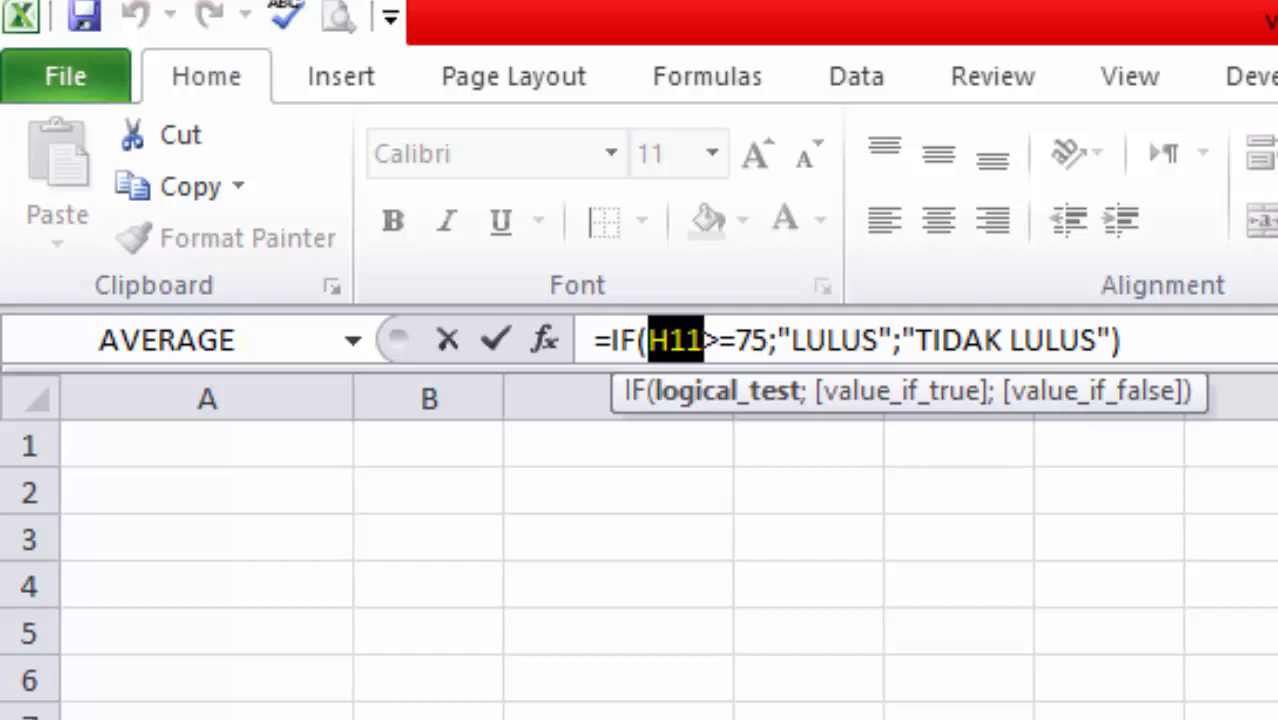
click(658, 340)
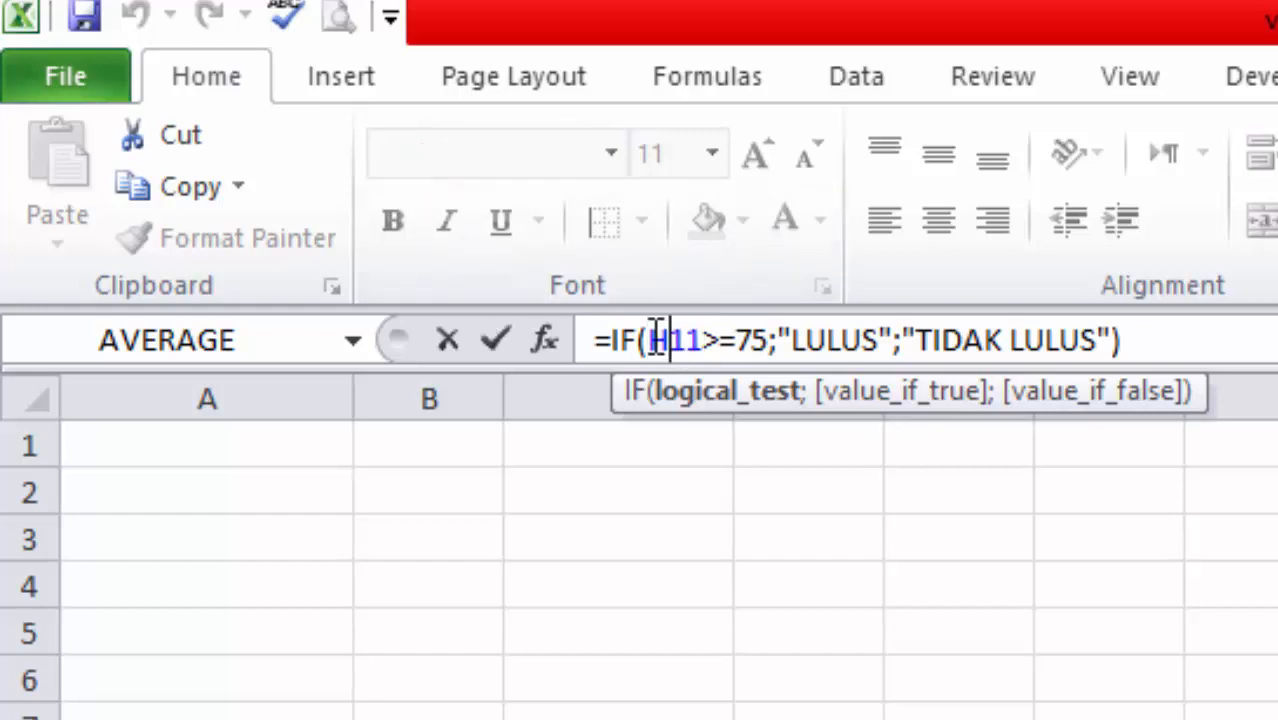
drag(650, 340, 771, 345)
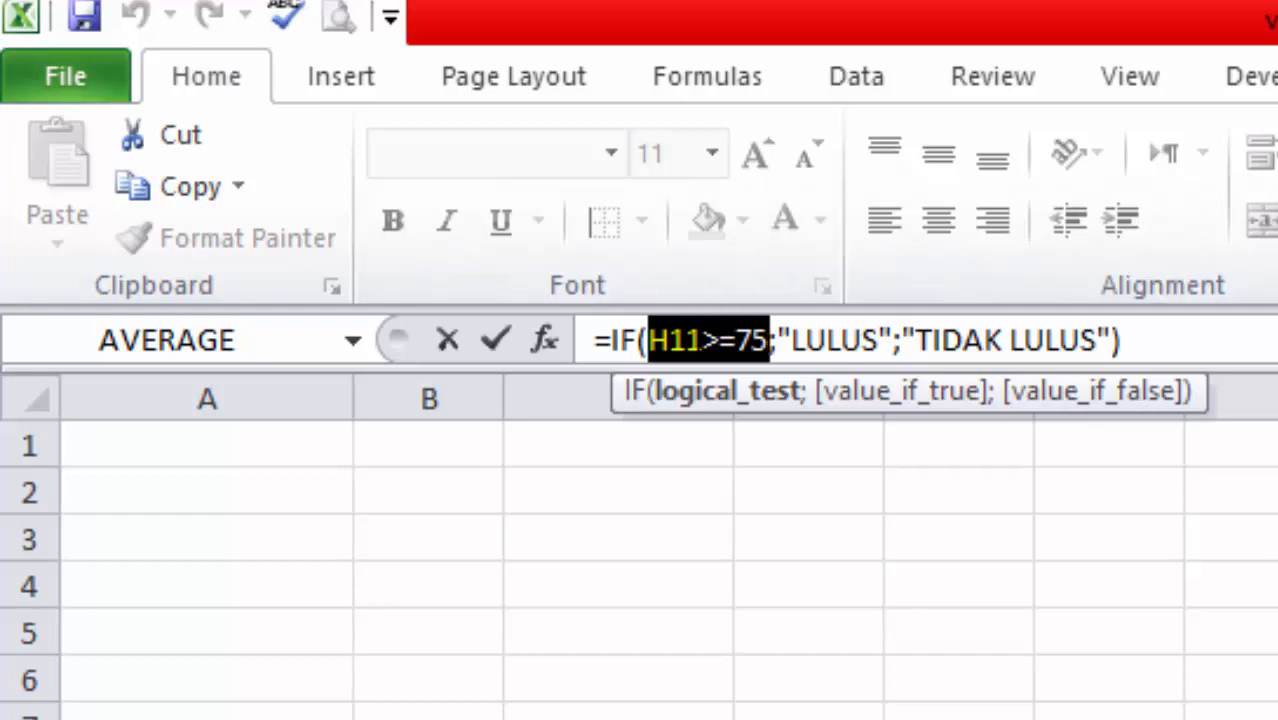
click(790, 341)
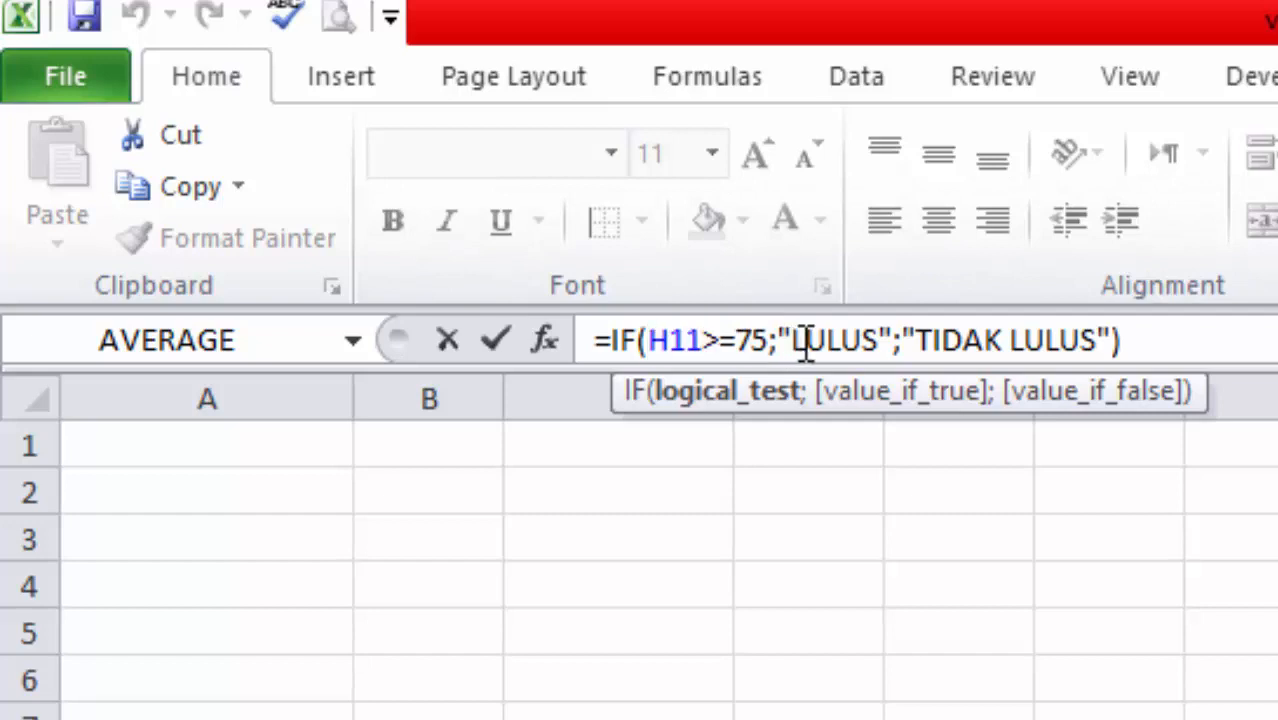
drag(805, 350, 880, 360)
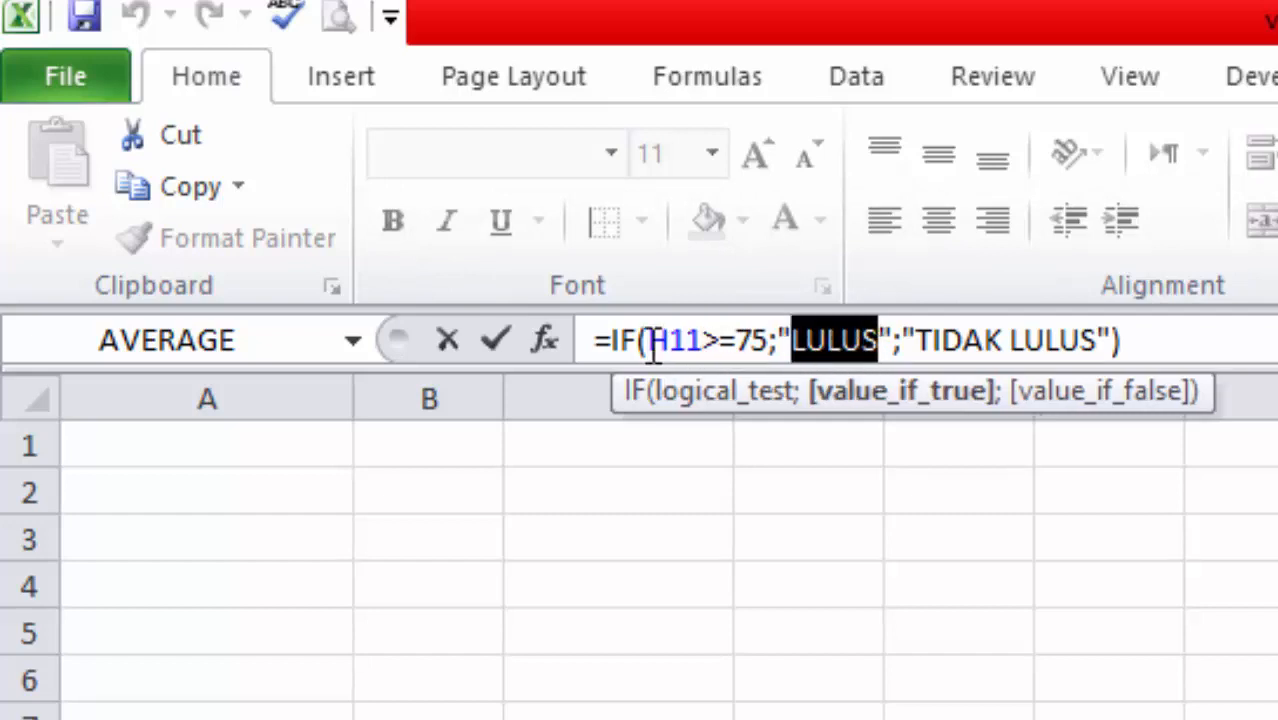
drag(648, 350, 766, 357)
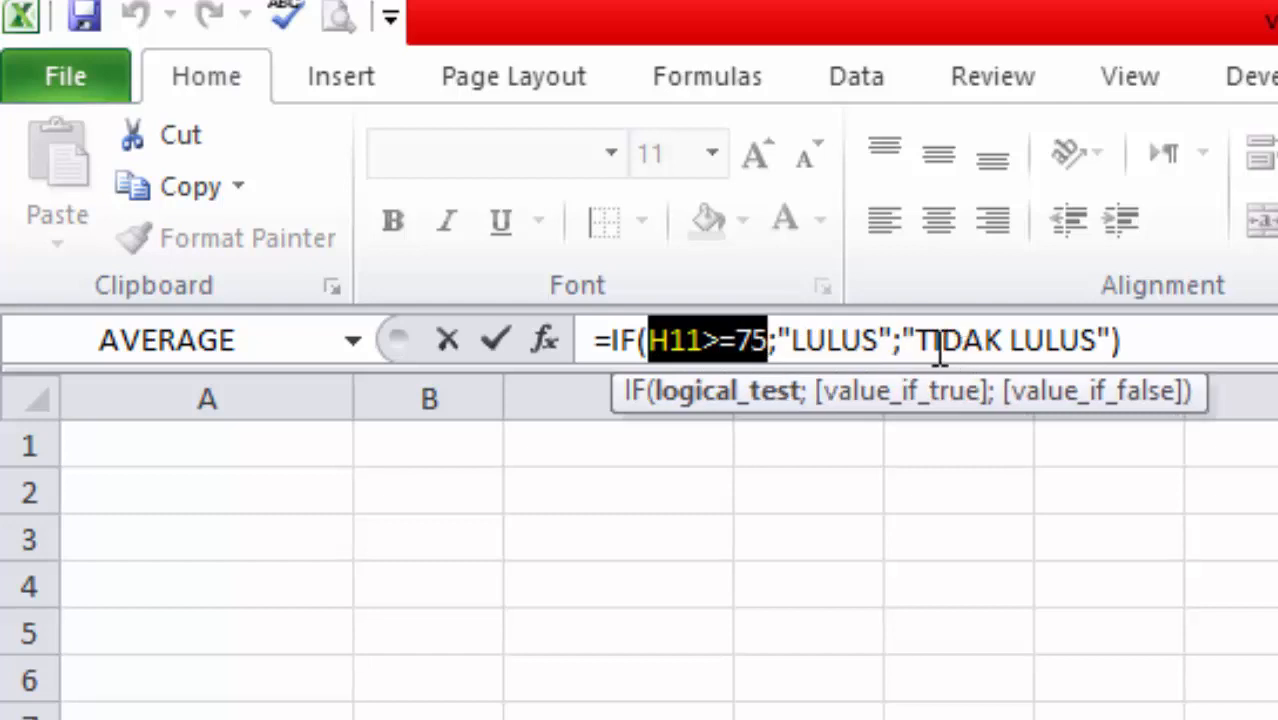
drag(918, 343, 1068, 355)
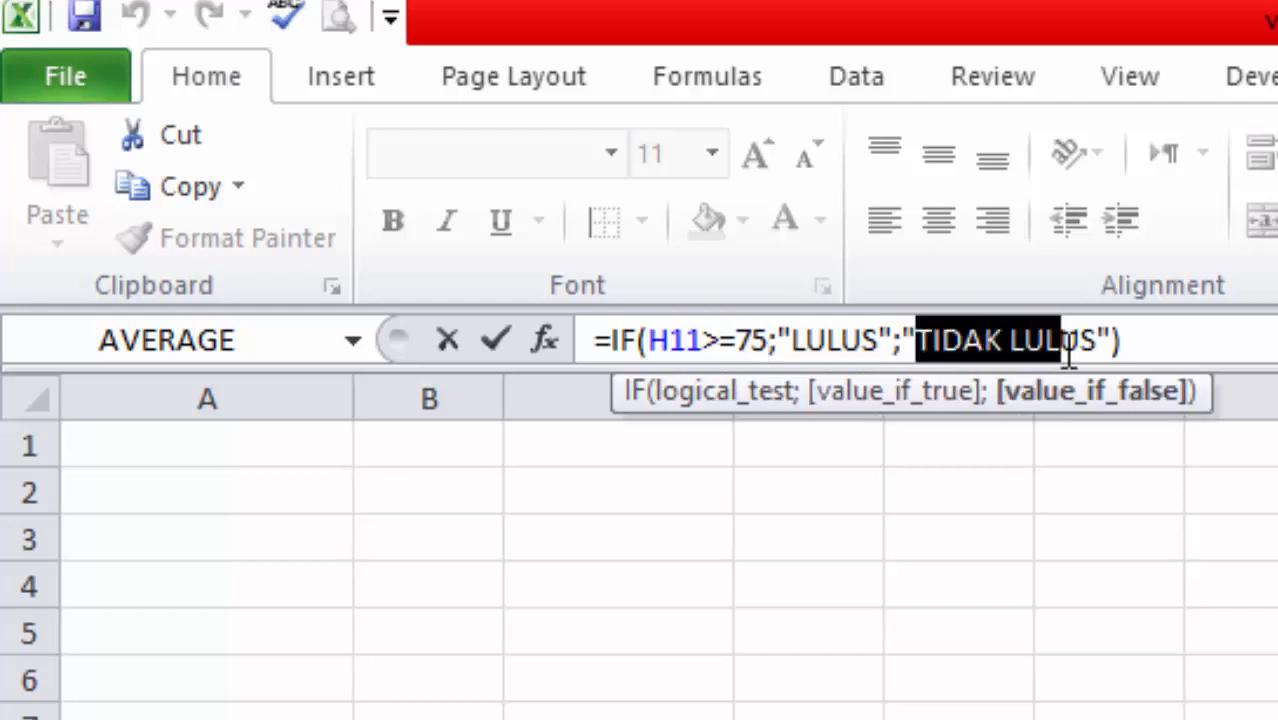
key(Escape)
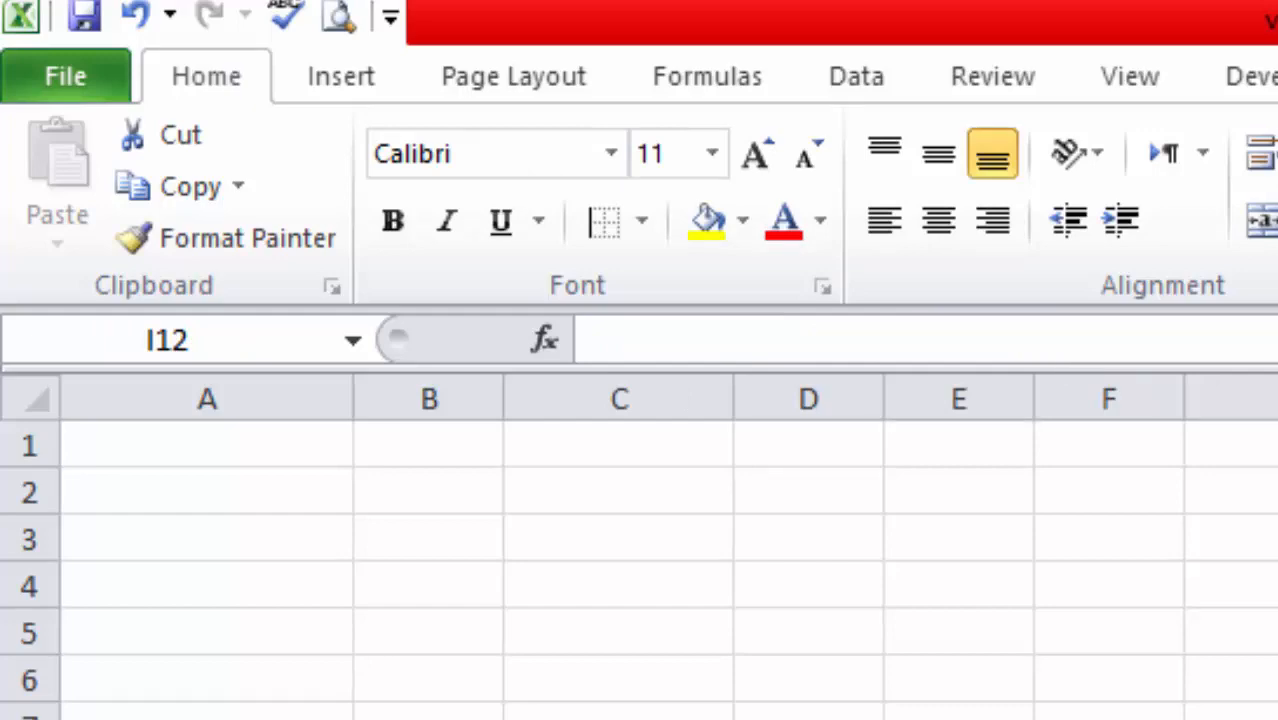
Enter the formula =IF(H12>=75;"LULUS";"TIDAK LULUS") in cell I12 of the Status column
text(=IF)
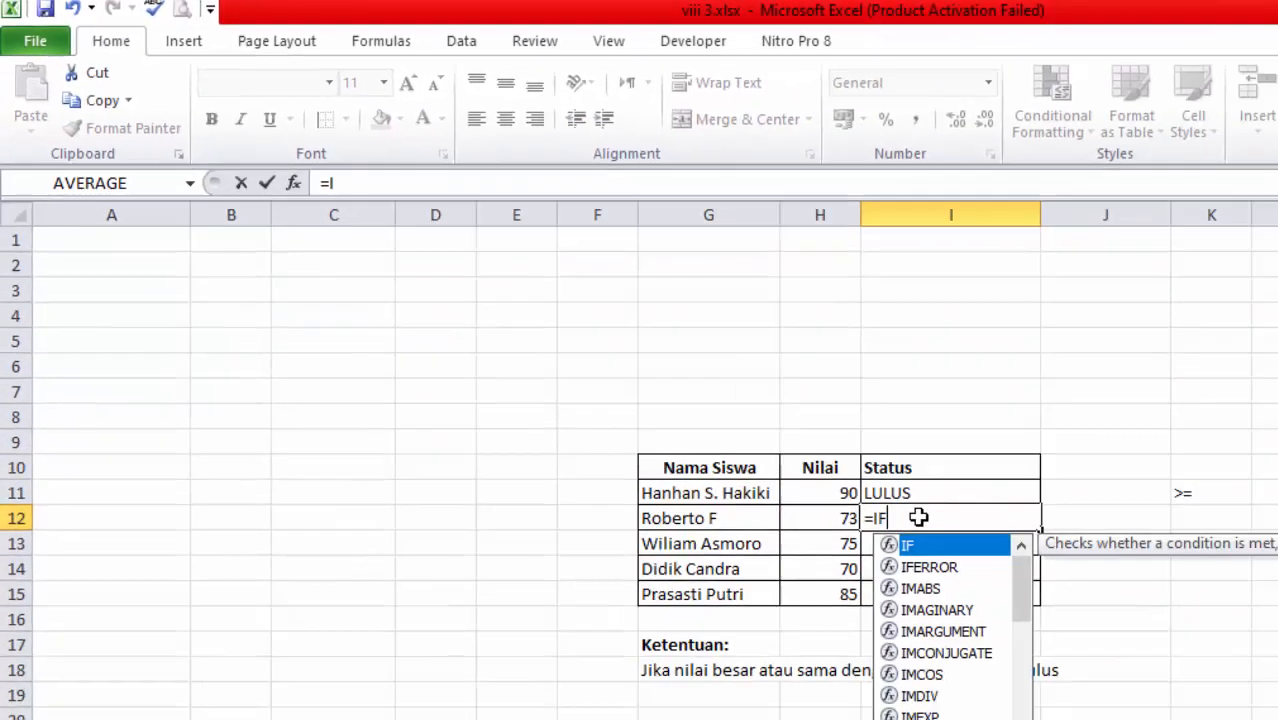
text(()
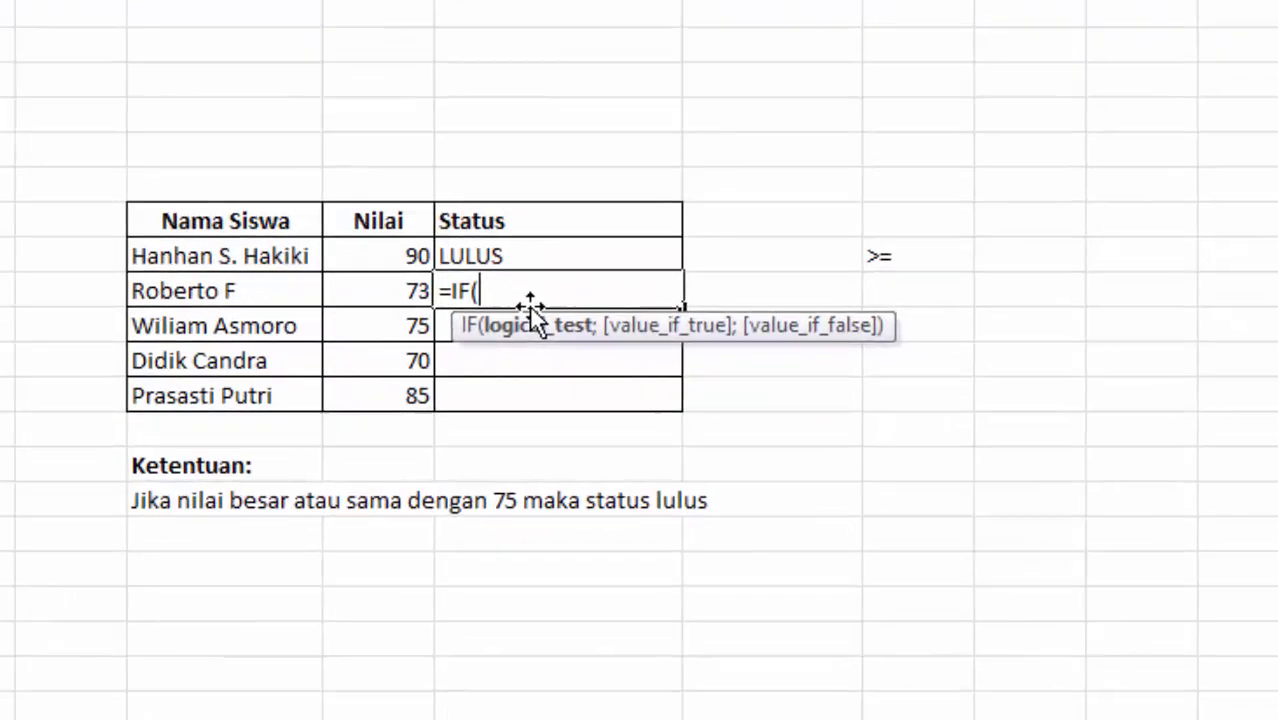
text(H12)
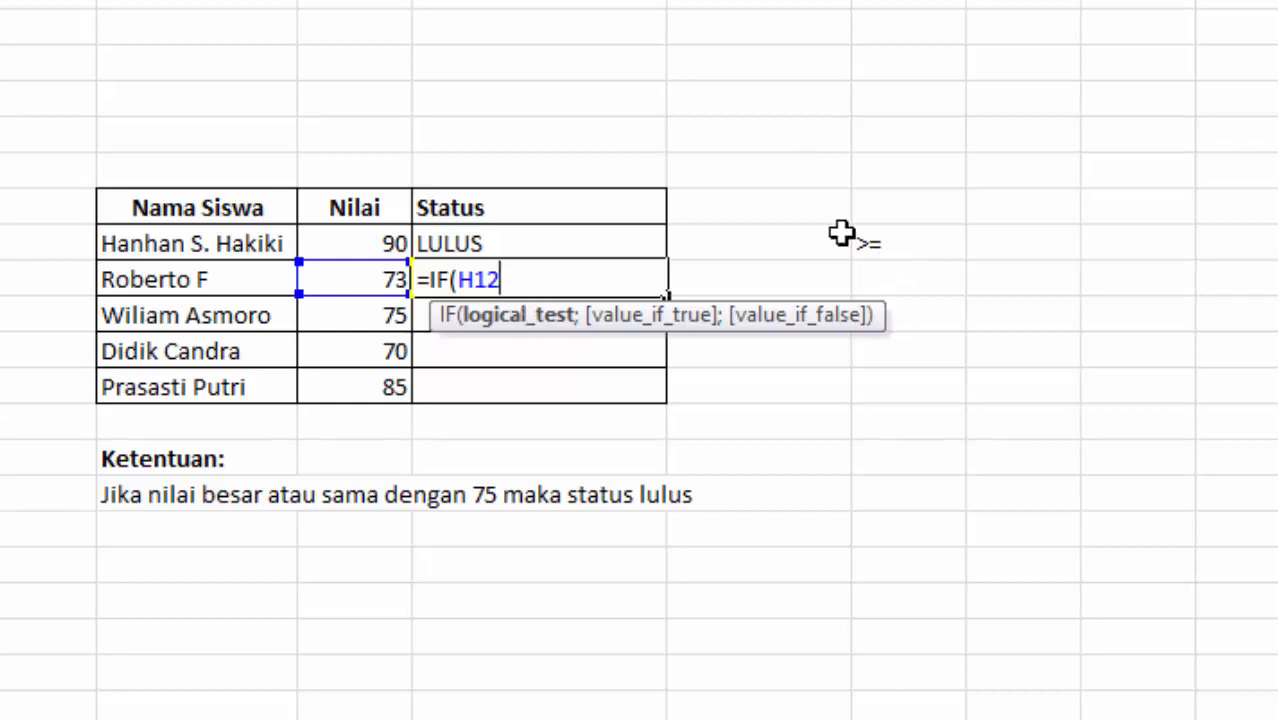
text(>=)
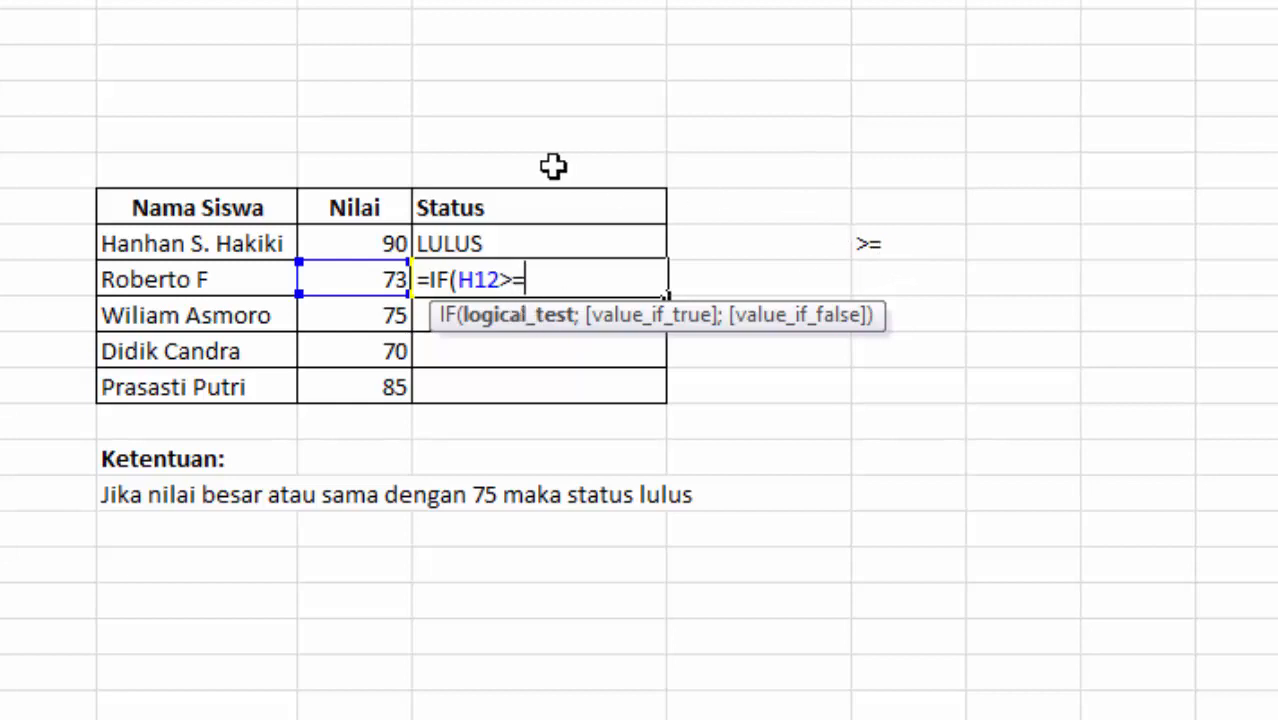
text(75;)
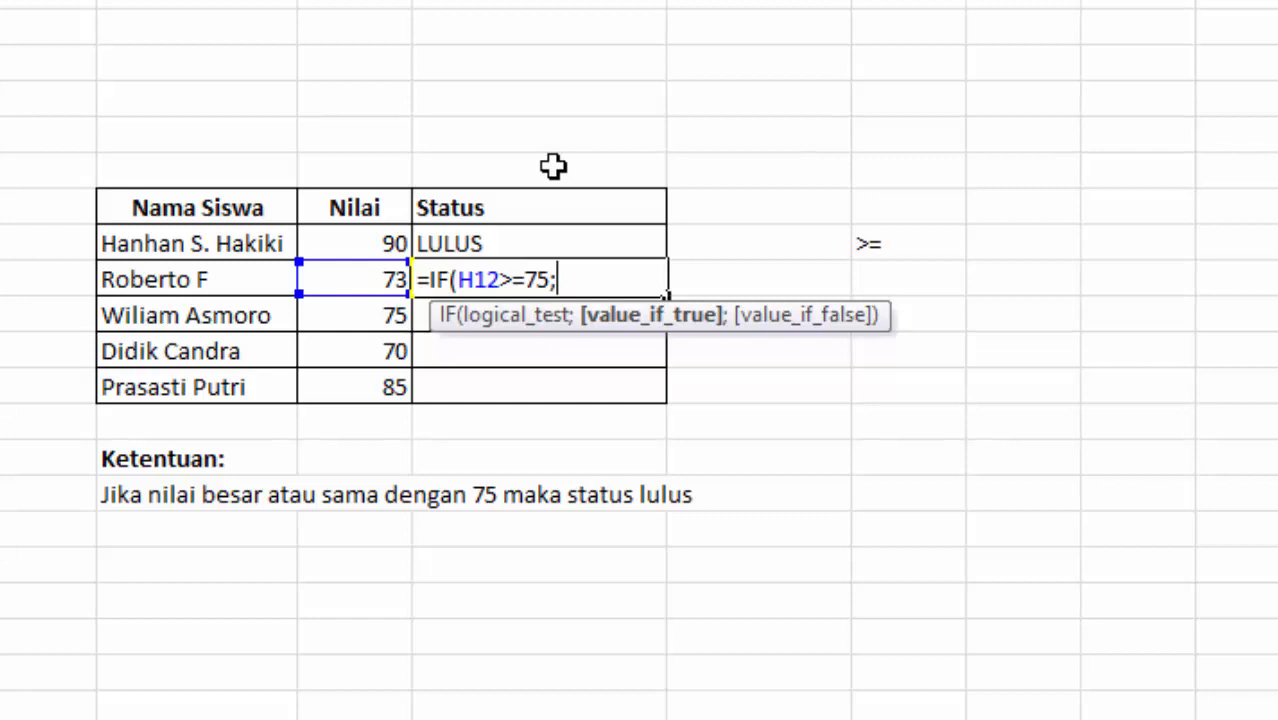
text("LULUS)
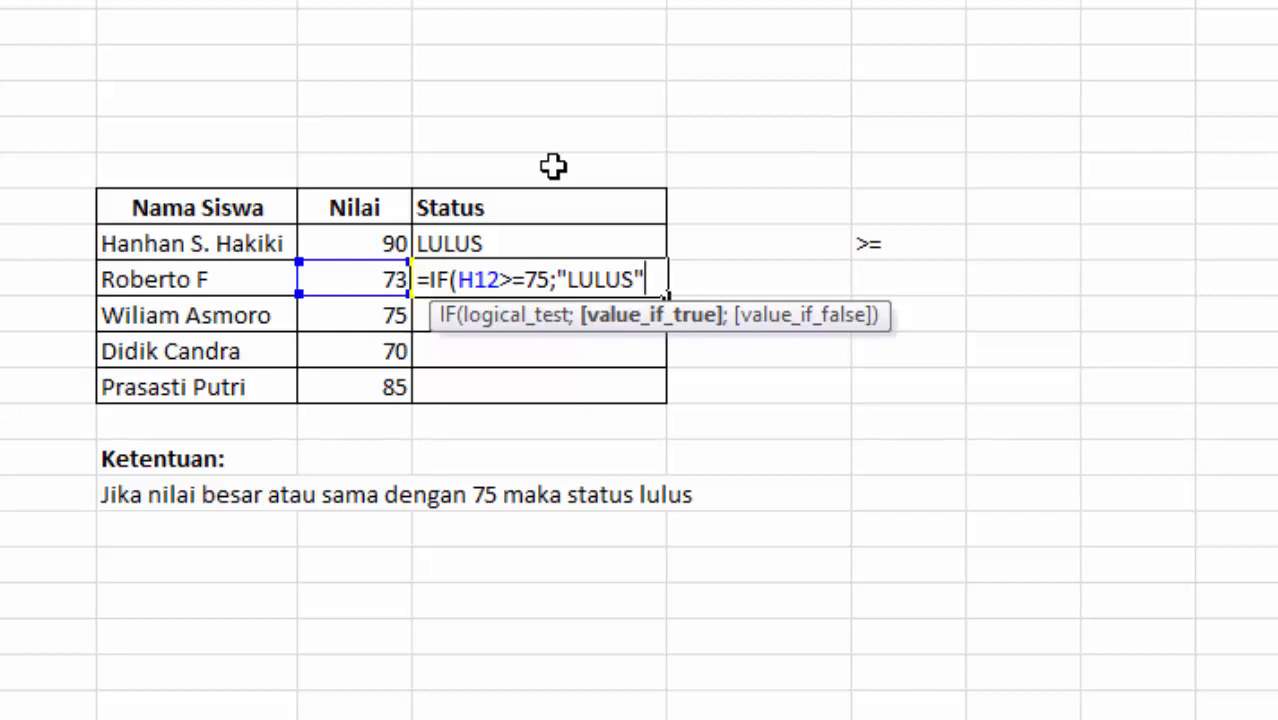
text(";)
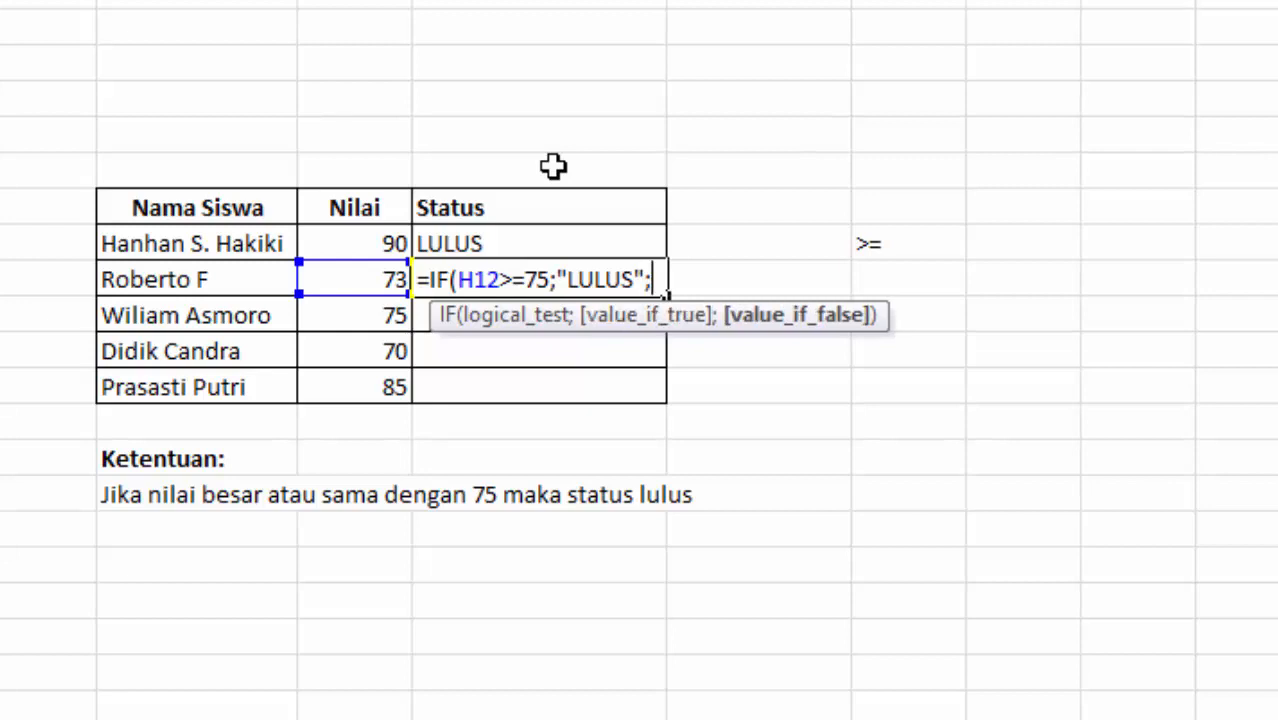
text("TIF)
key(BackSpace)
text(D)
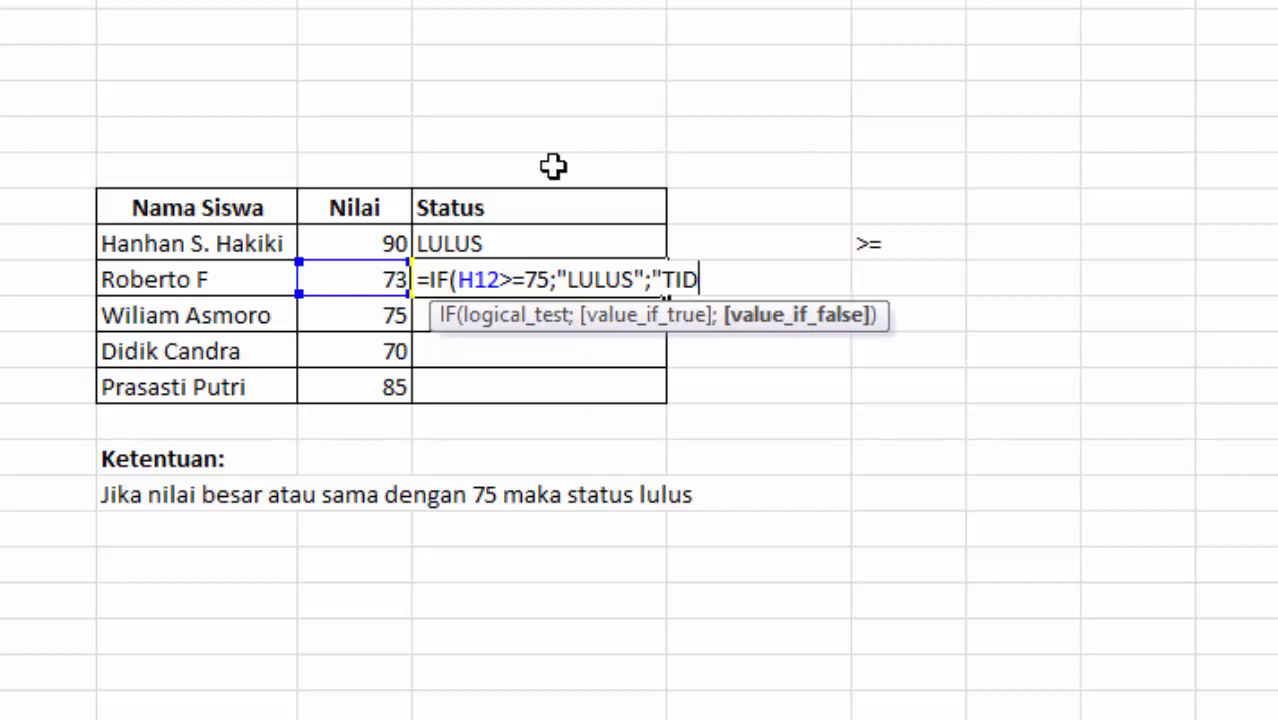
text(AK LULUS")
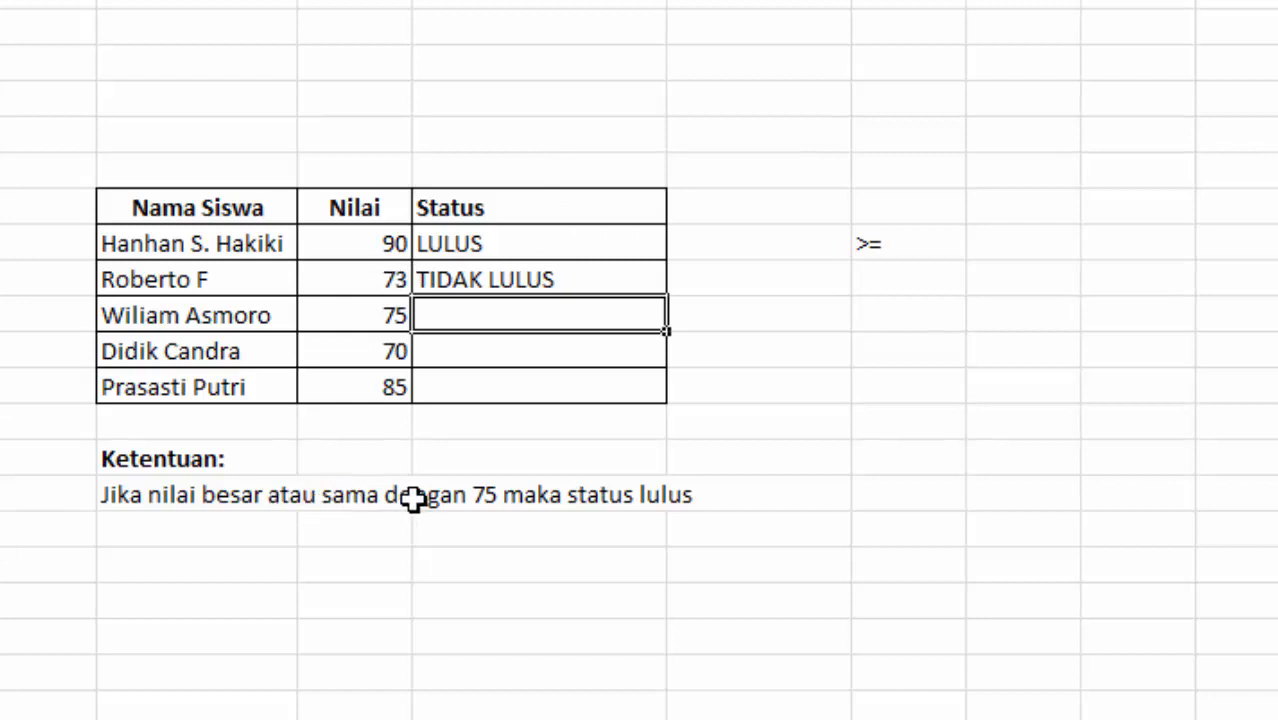
Examine the logical test and the true and false results in the IF formula of cell I12
click(512, 270)
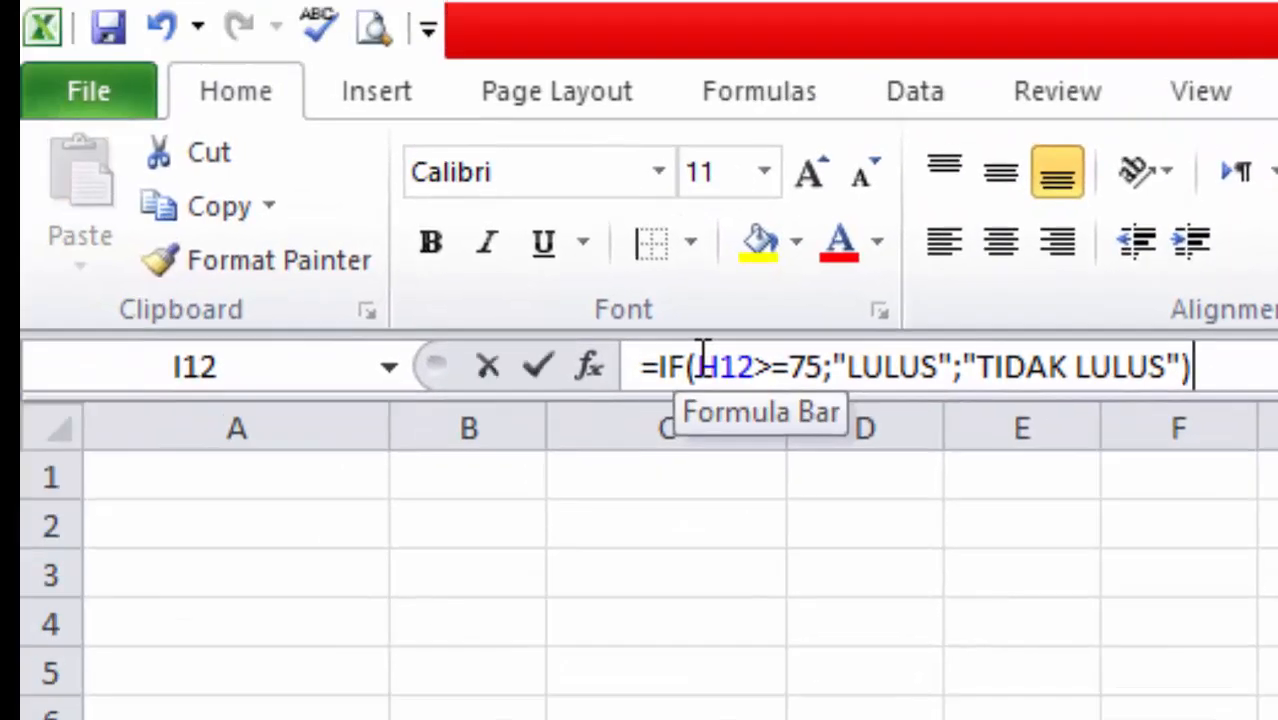
drag(704, 357, 826, 389)
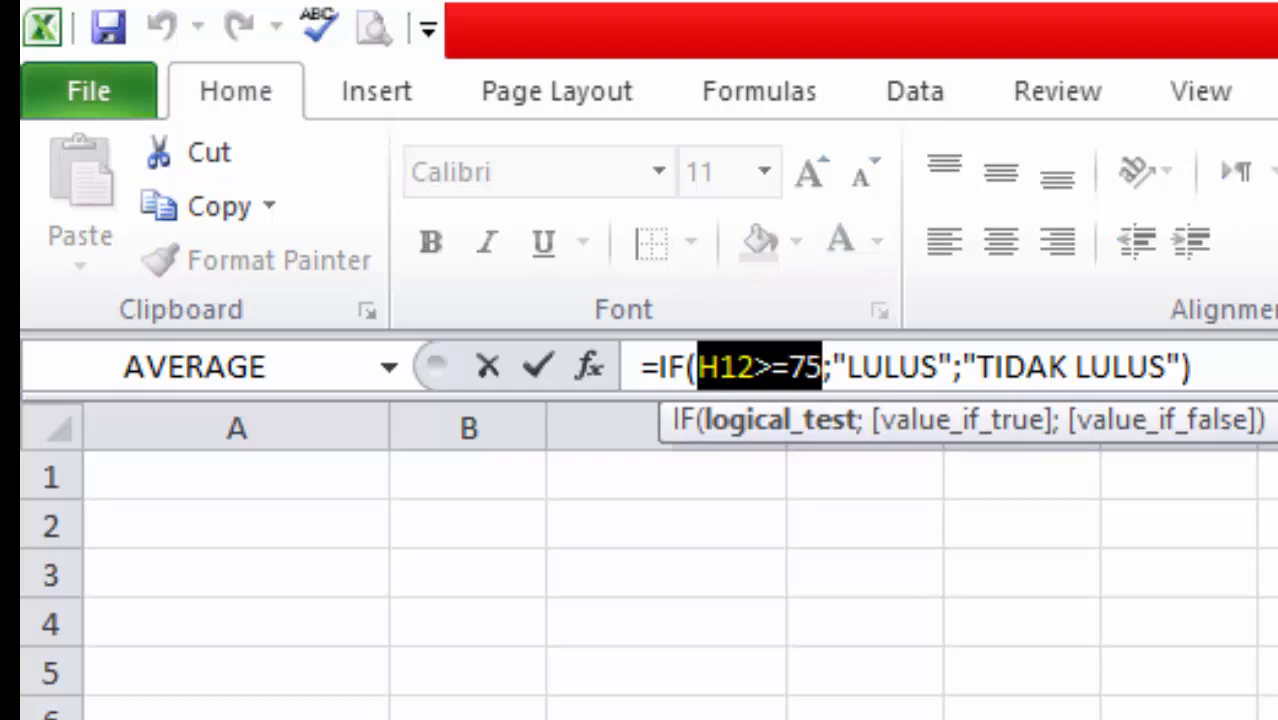
drag(846, 366, 941, 388)
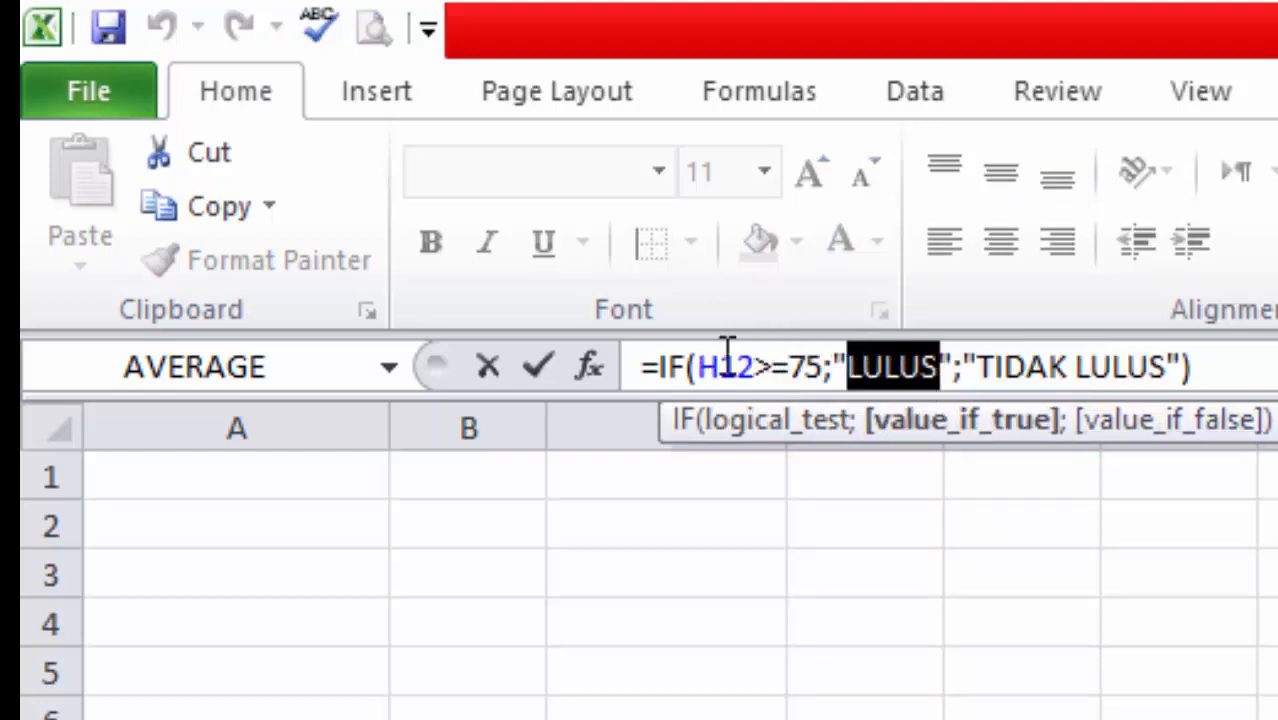
drag(697, 366, 828, 385)
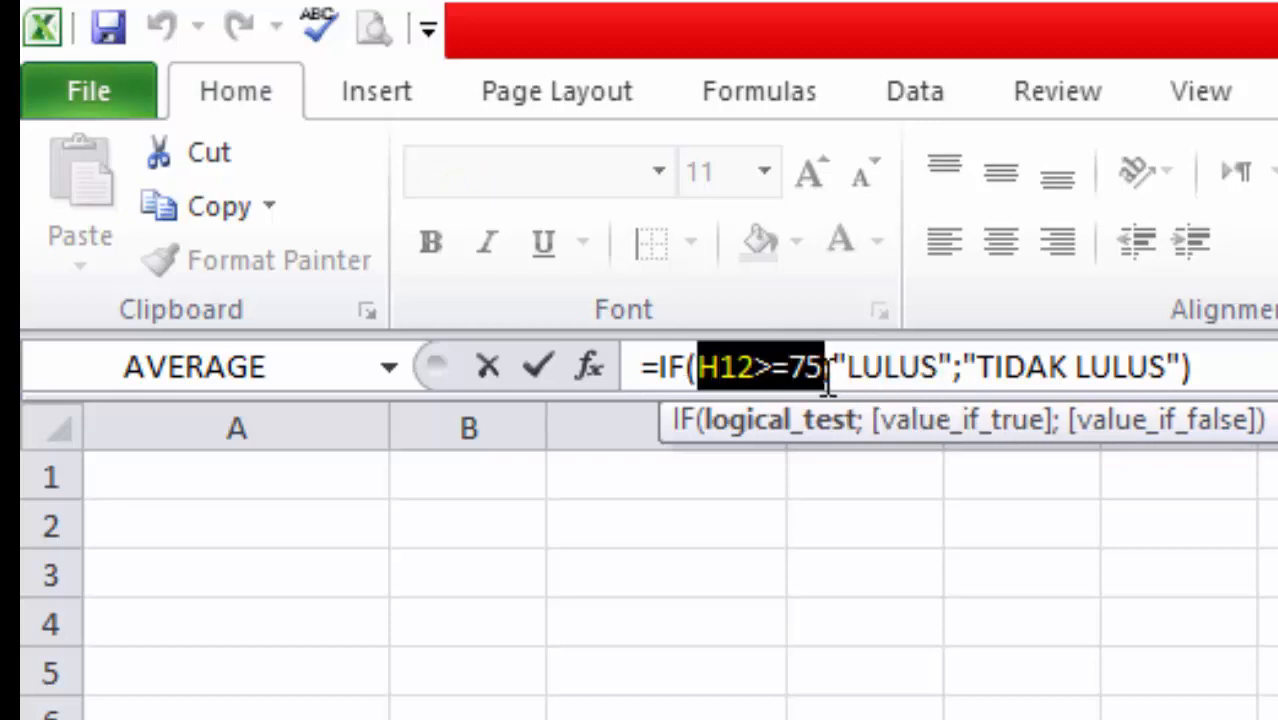
click(998, 366)
drag(998, 366, 1158, 390)
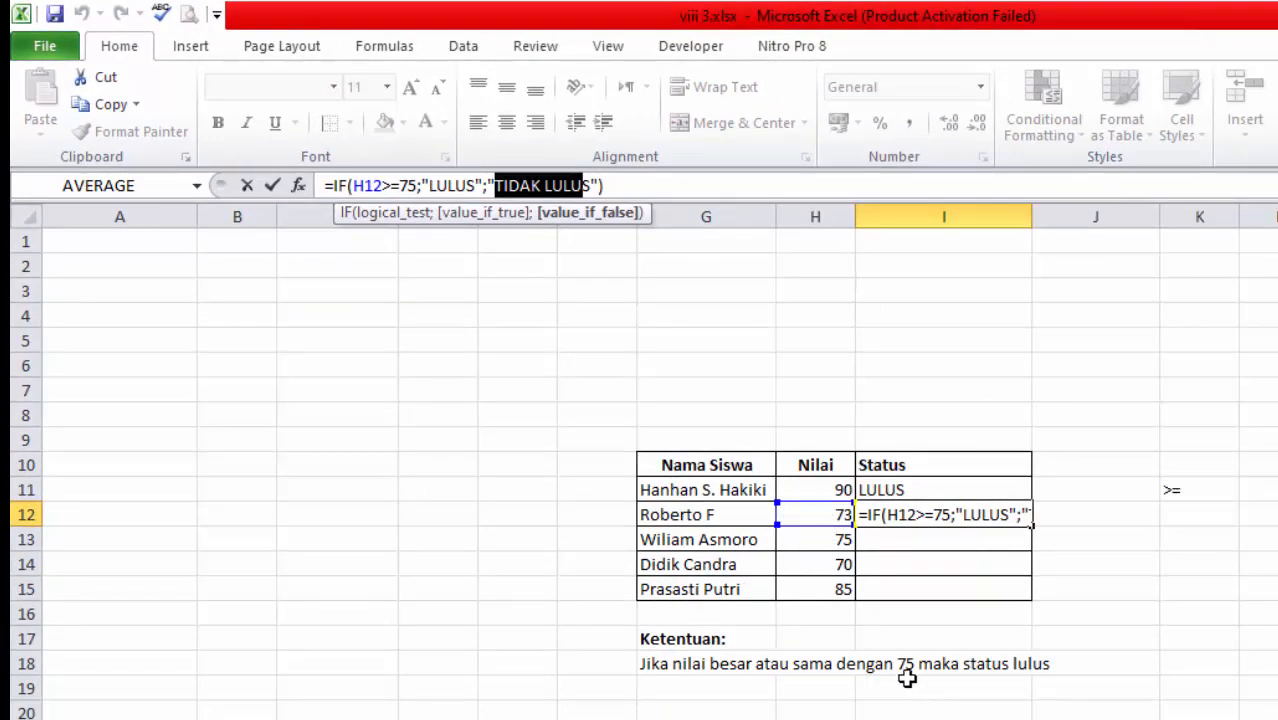
key(Return)
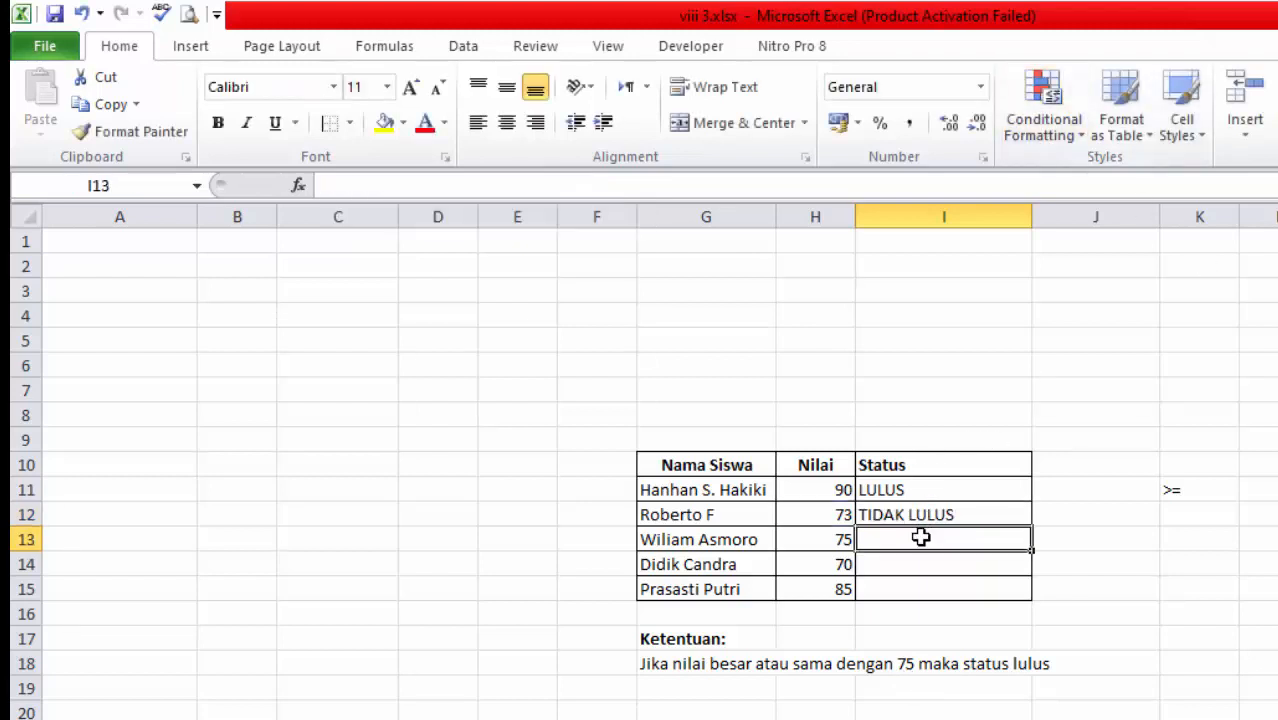
Enter the formula =IF(H13>=75;"LULUS";"TIDAK LULUS") in cell I13, accepting the proposed correction for the missing closing quote
text(=)
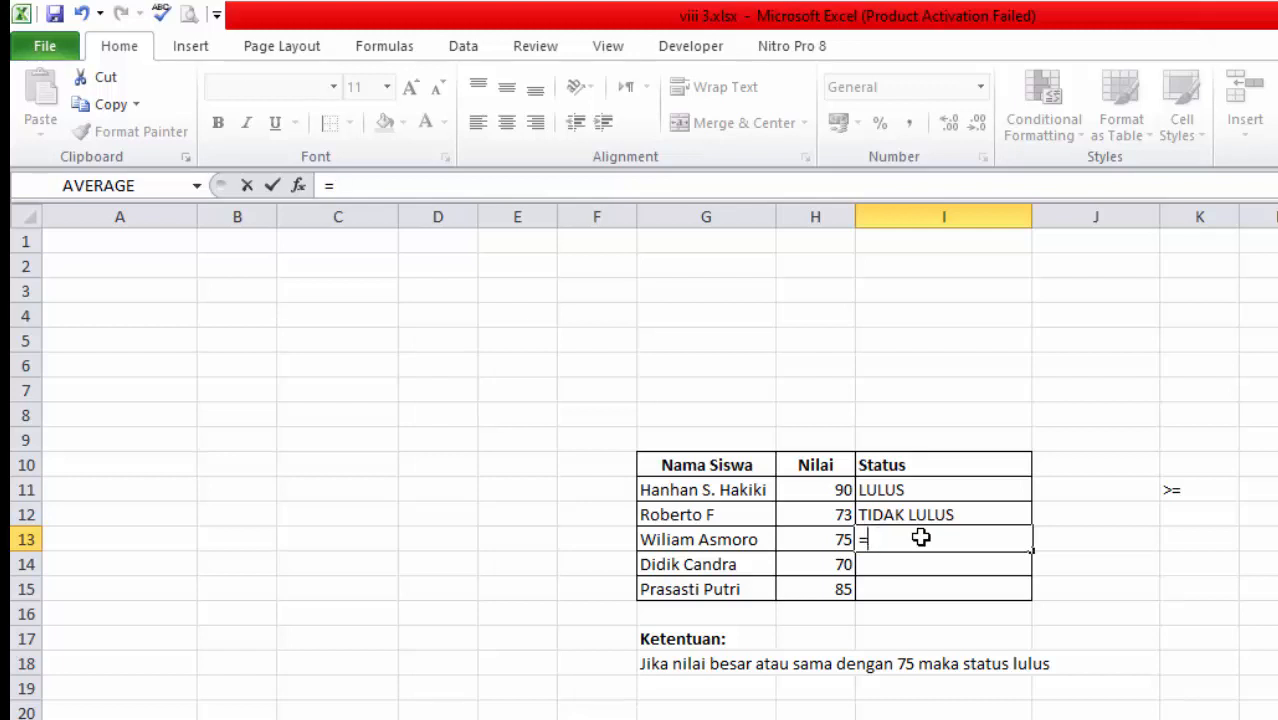
text(IF()
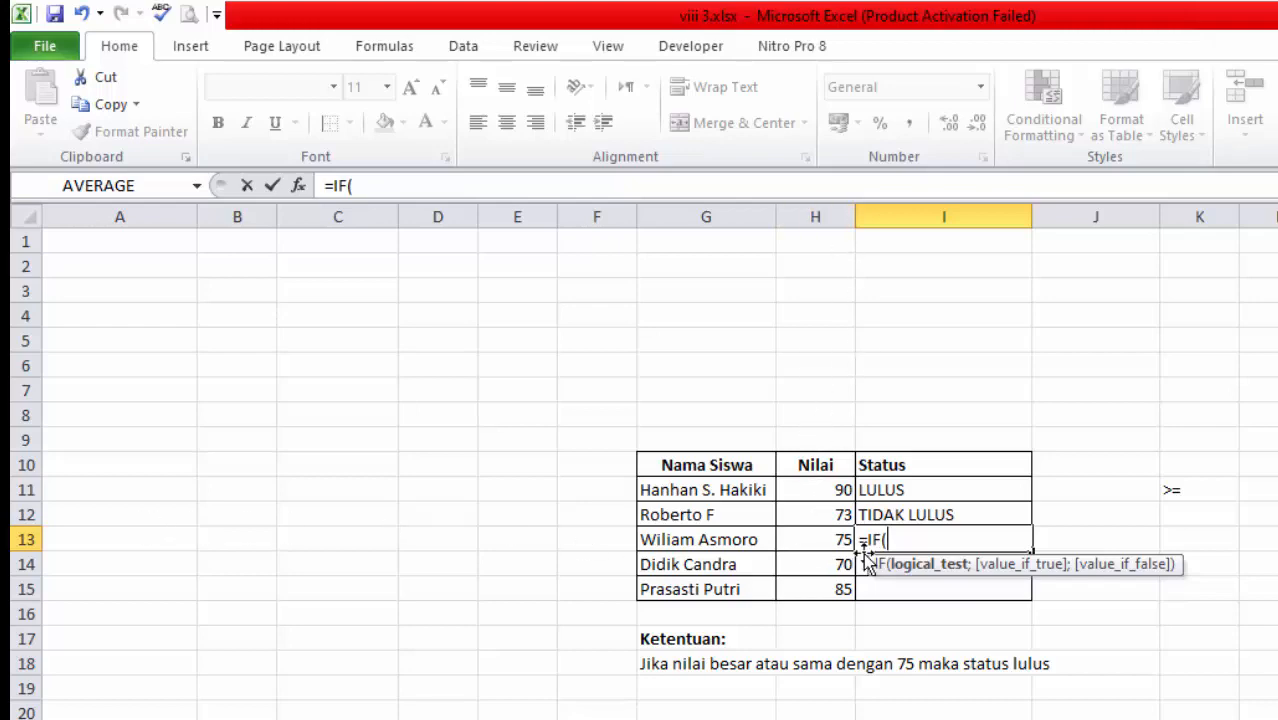
text(H13)
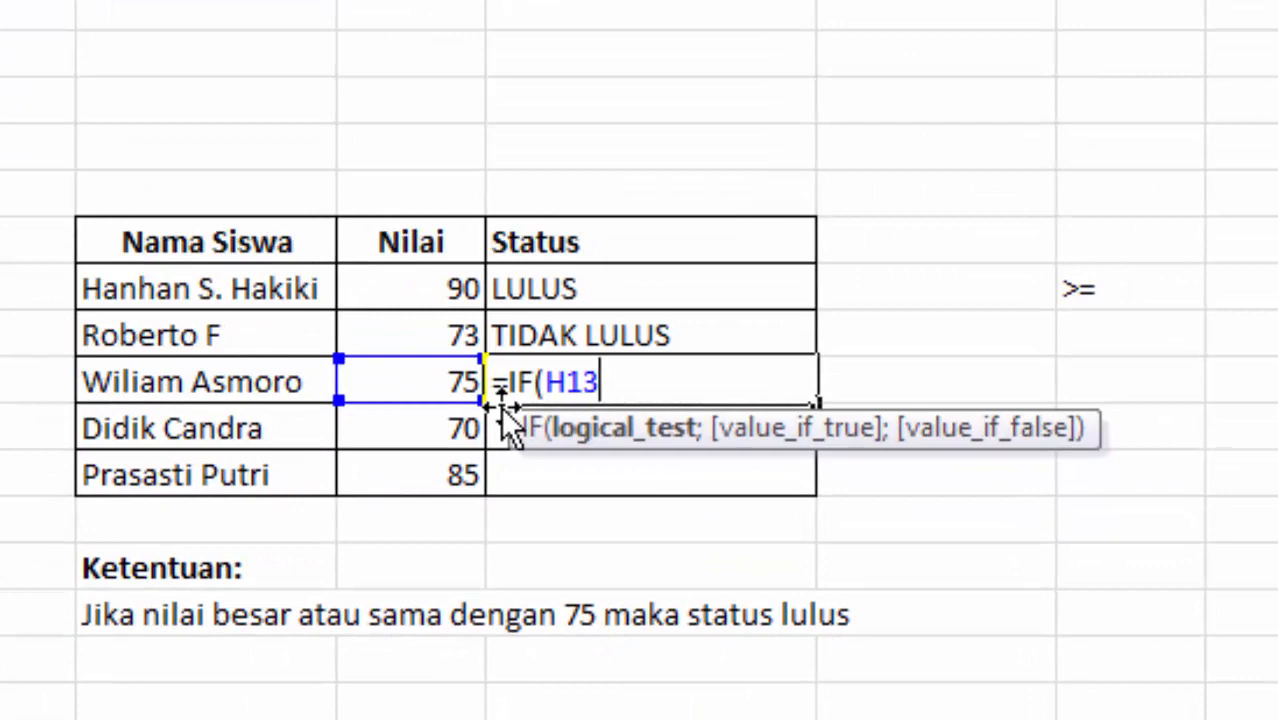
text(>=75)
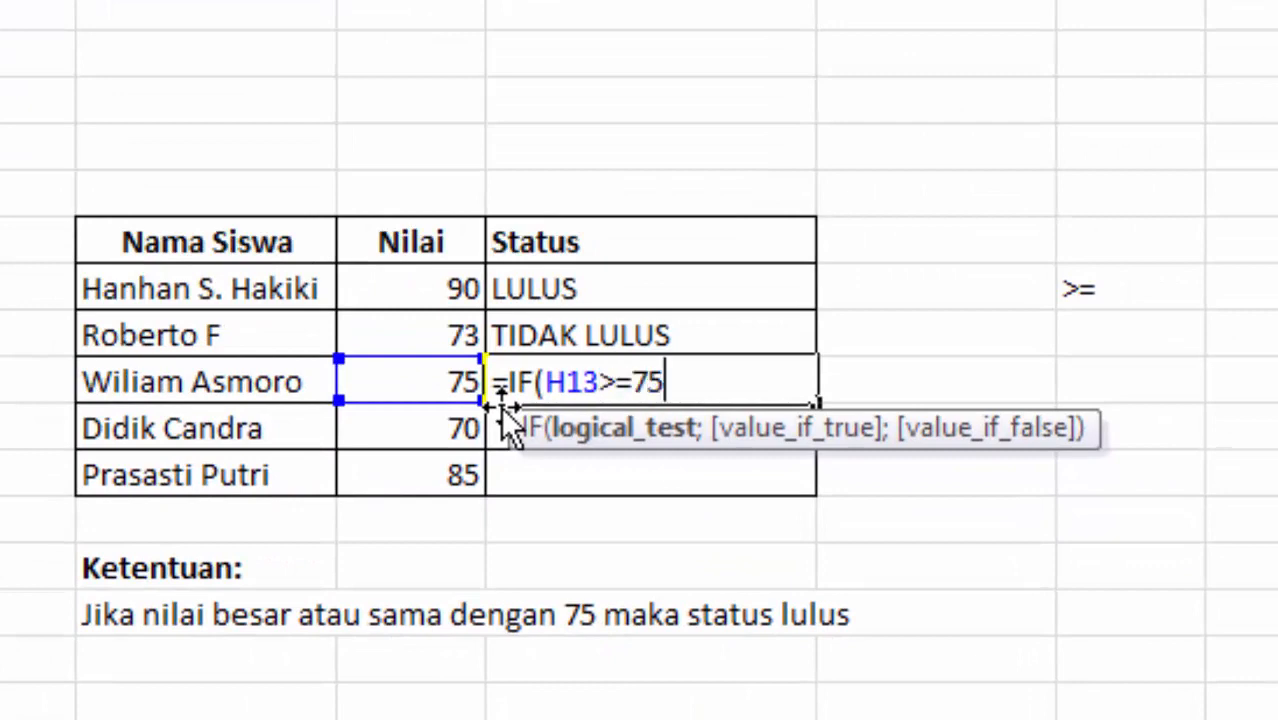
text(;)
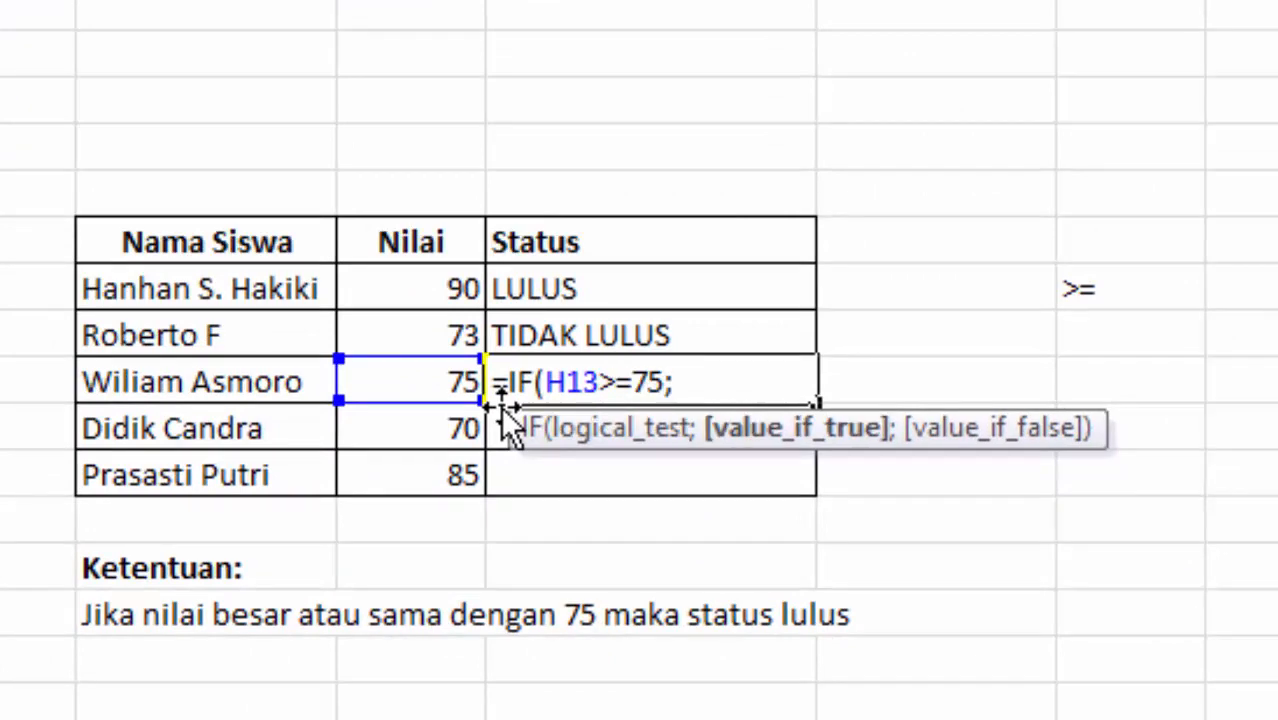
text("LULUS)
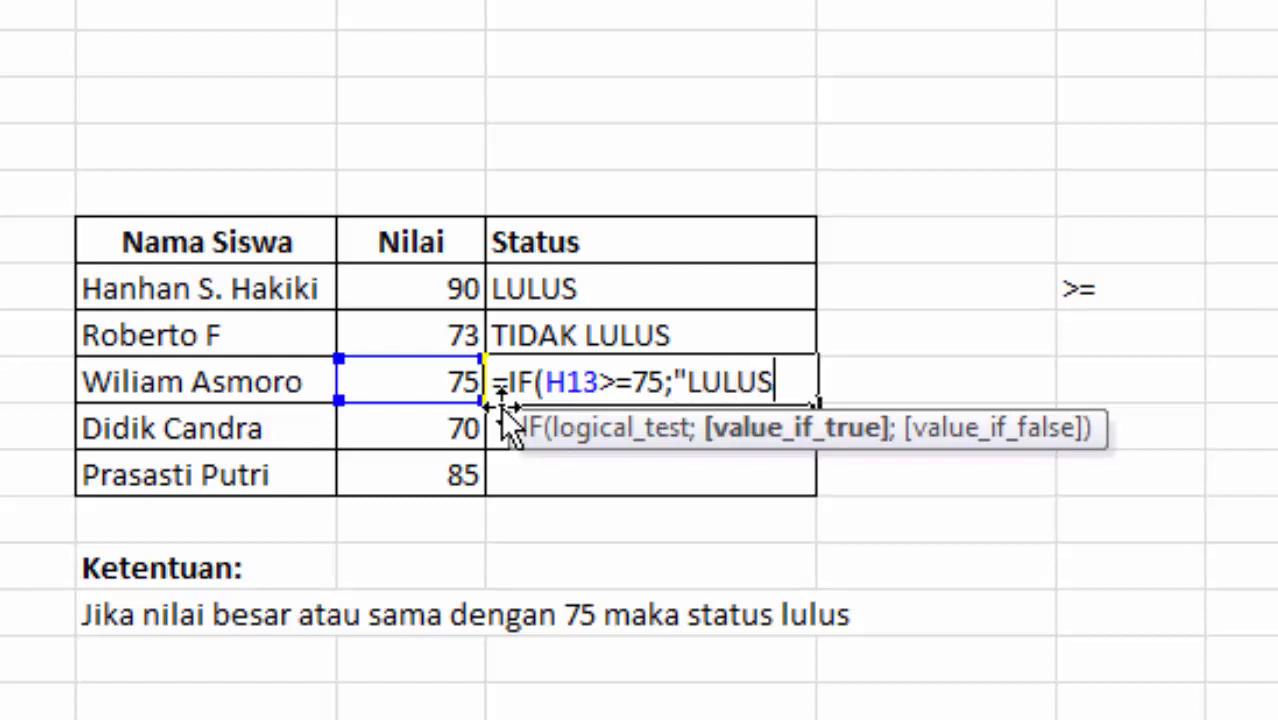
text(";)
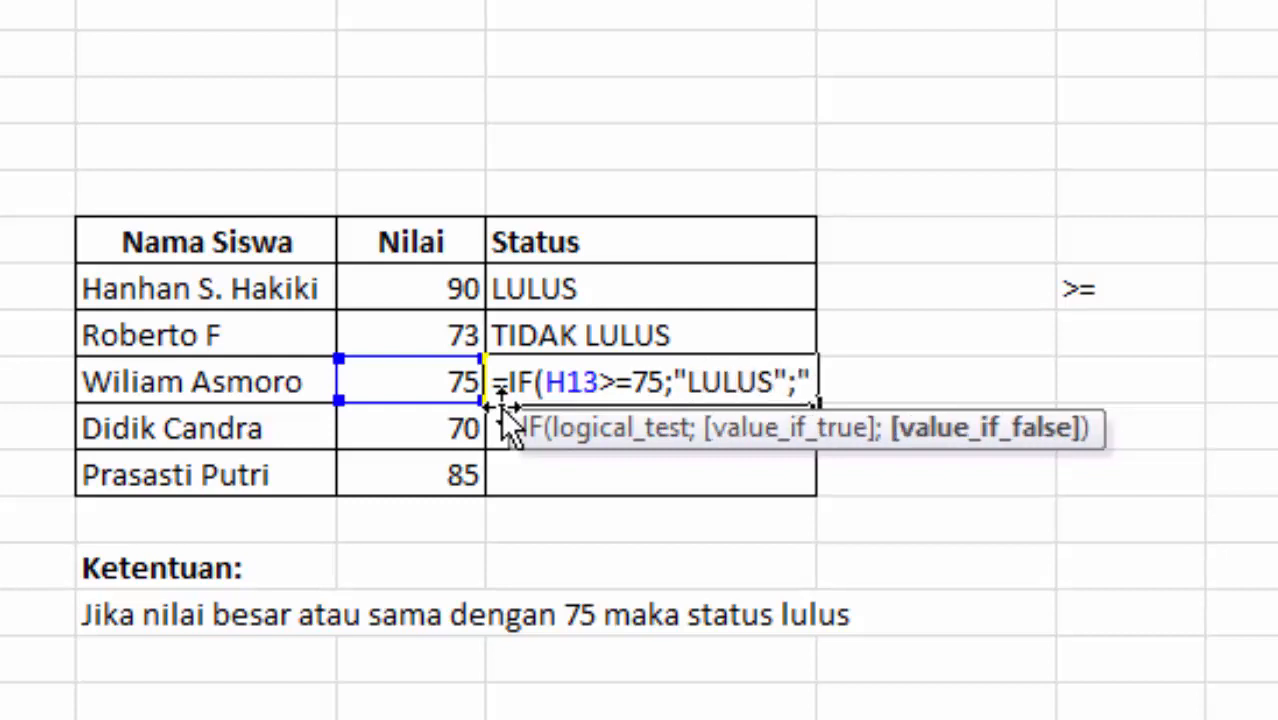
text("TIDAK L)
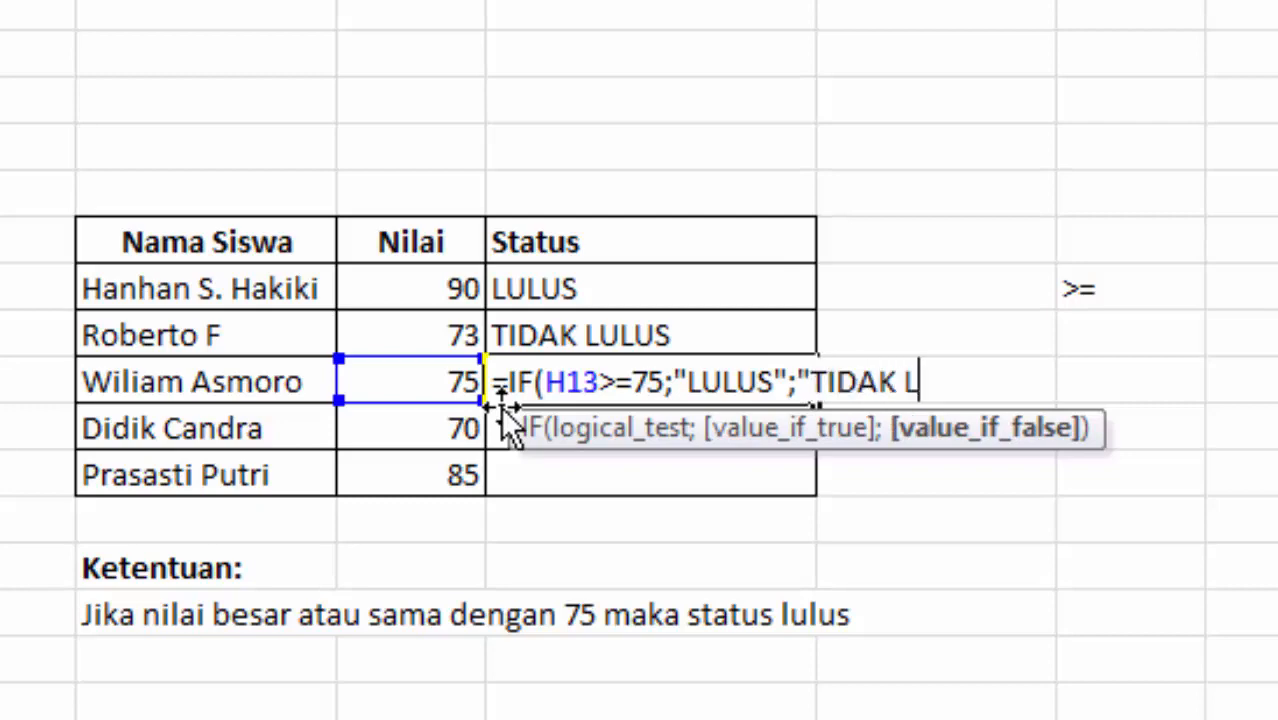
text(ULUS))
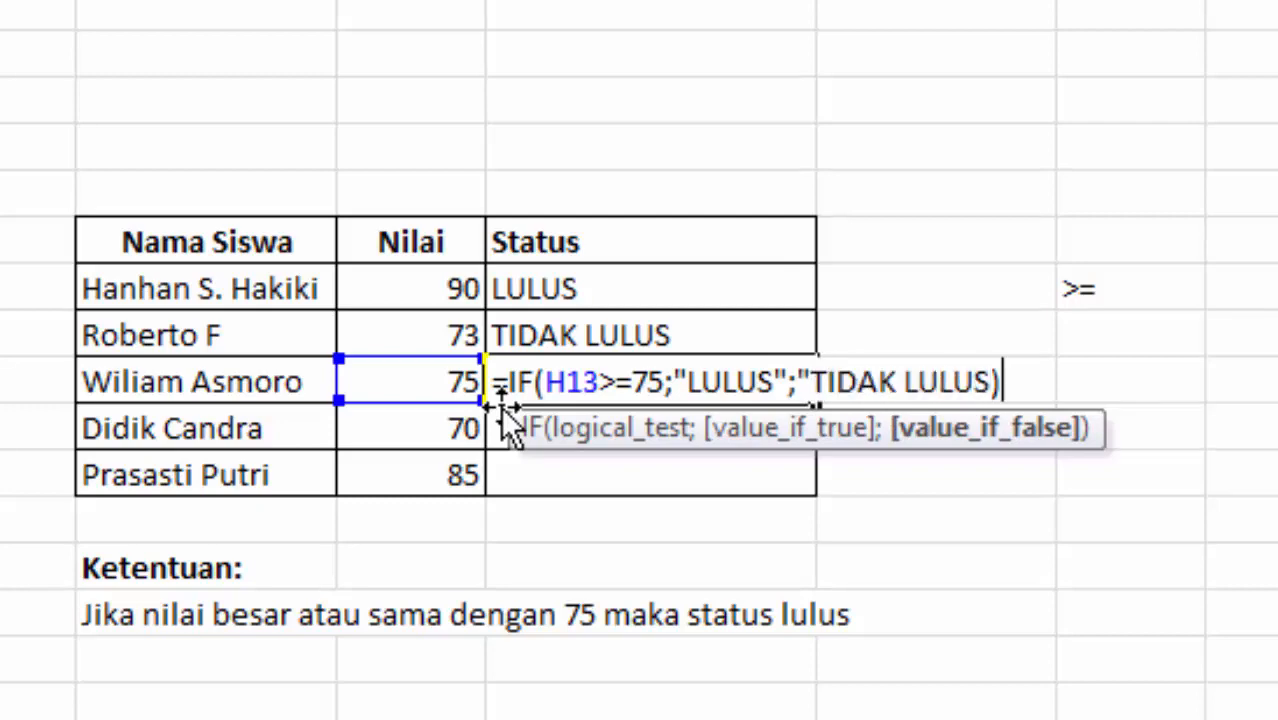
key(Return)
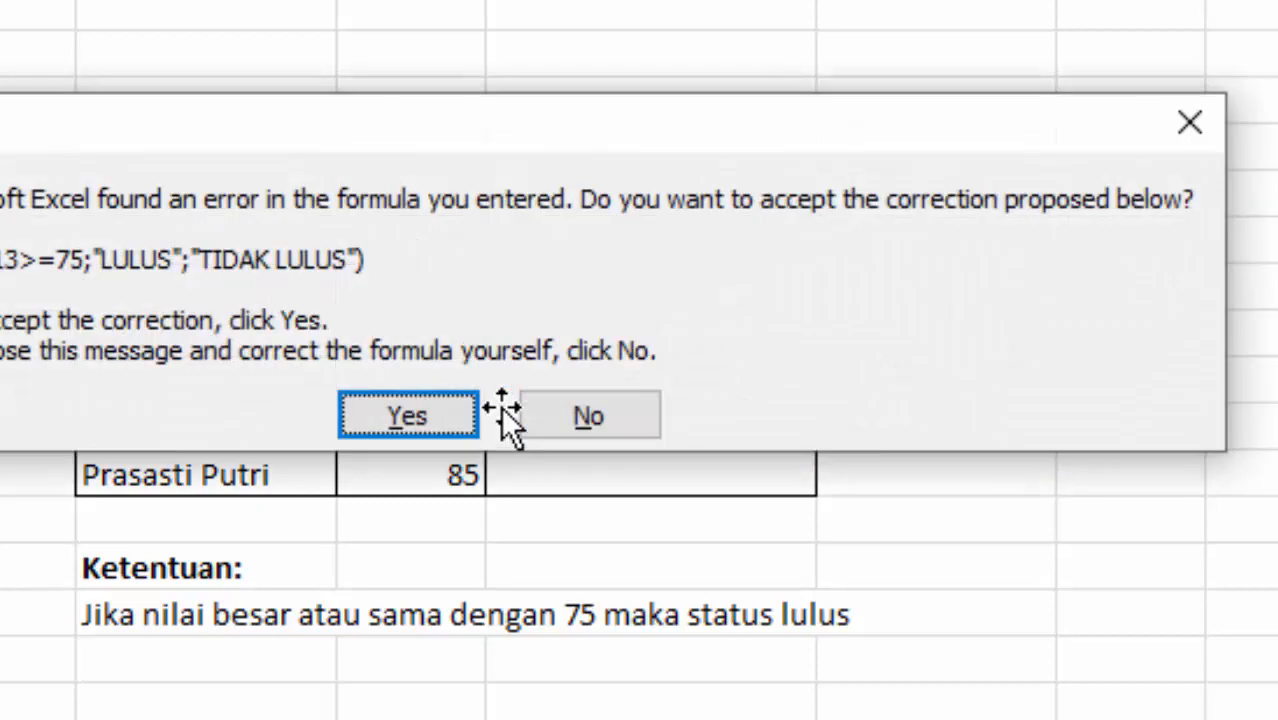
click(410, 418)
click(604, 385)
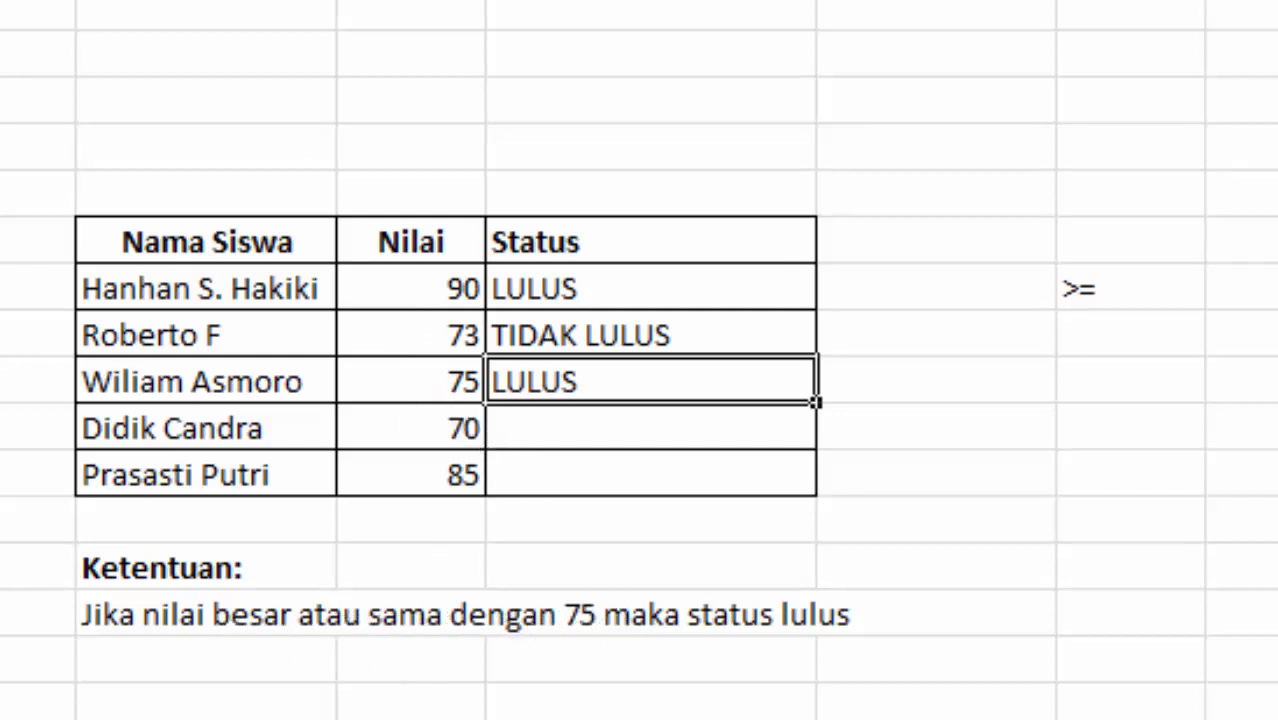
Try to enter the formula =IF(H14>=;"LULUS";"TIDAK LULUS") in cell I14 of the Status column and dismiss the error message
click(590, 431)
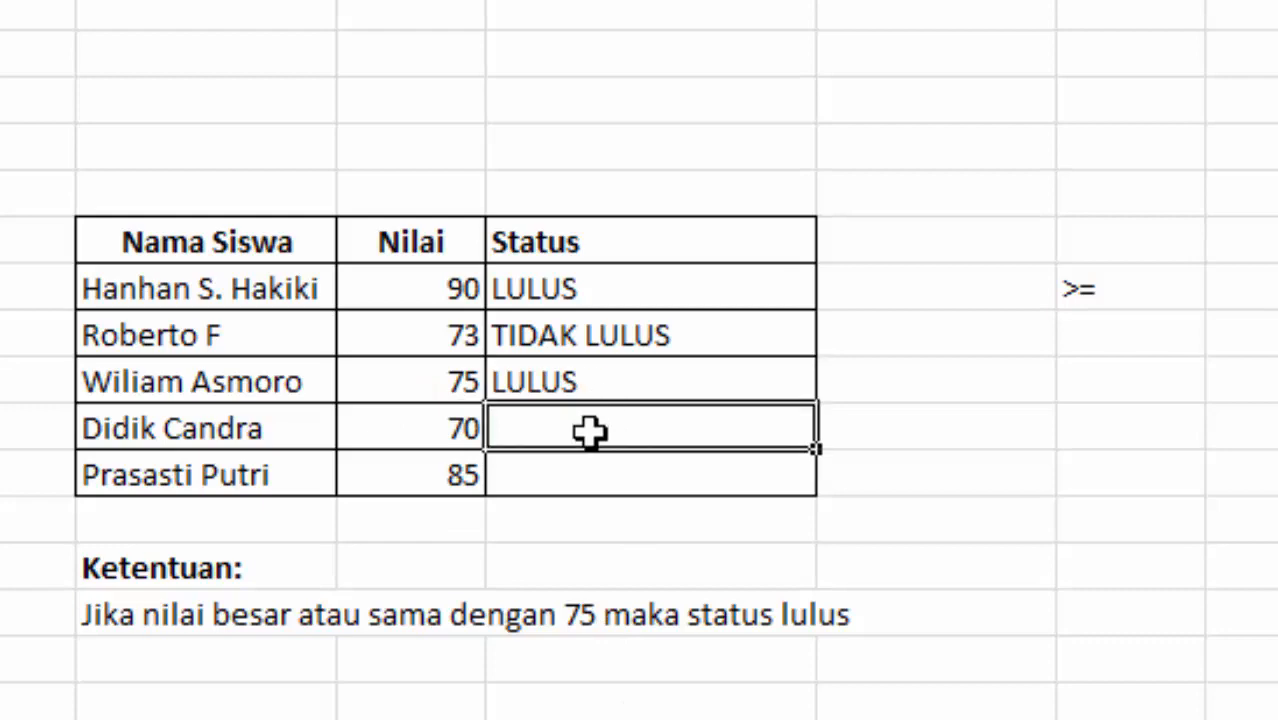
text(=IF)
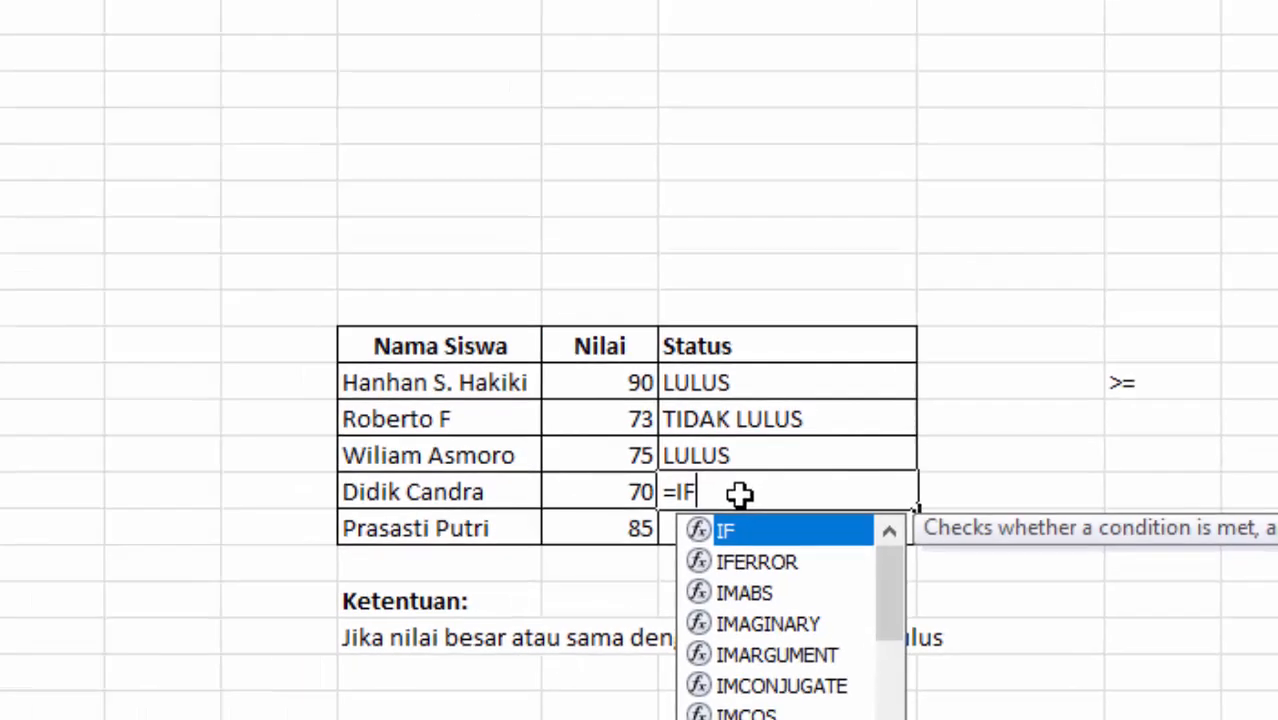
text(()
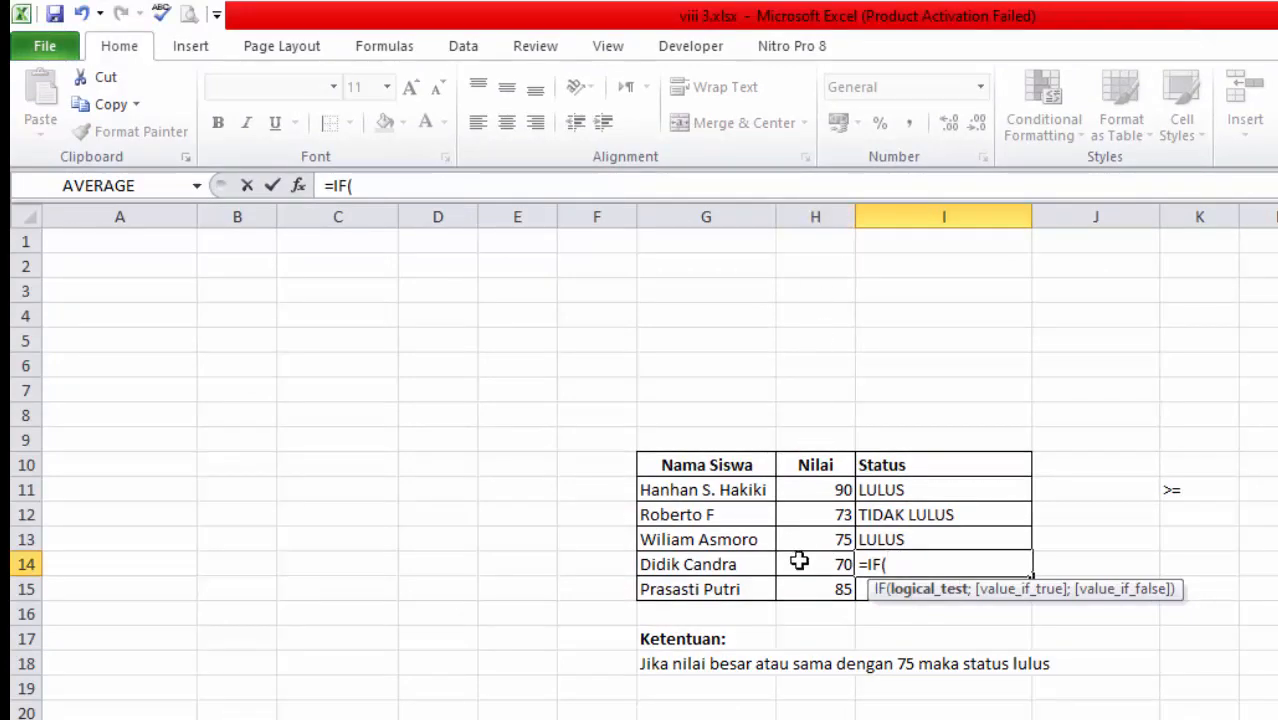
text(H)
text(14>=)
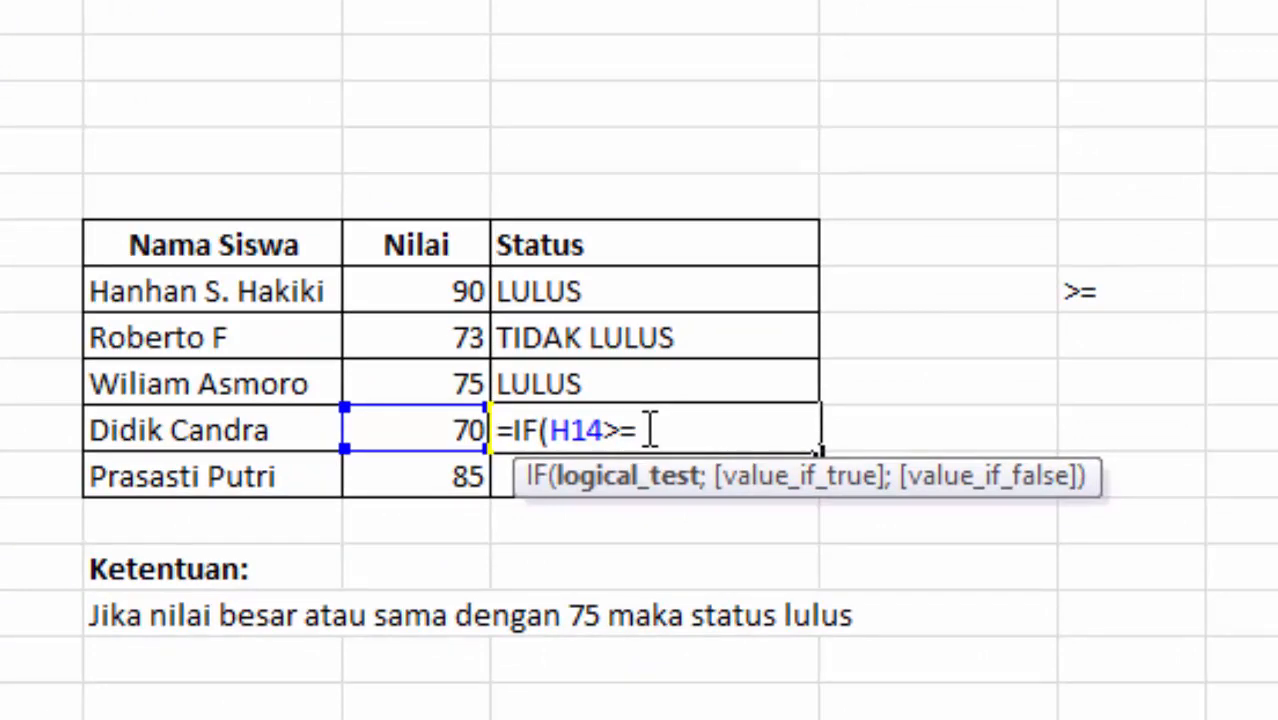
text(;")
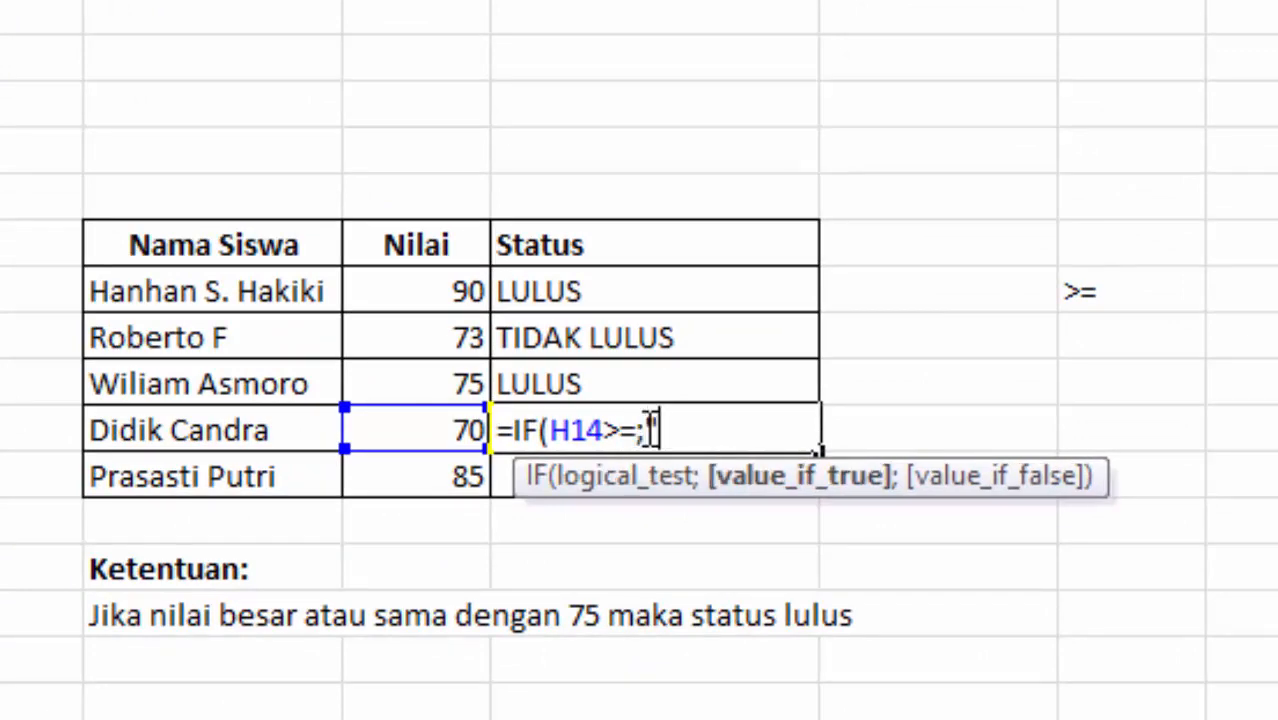
text(LULU)
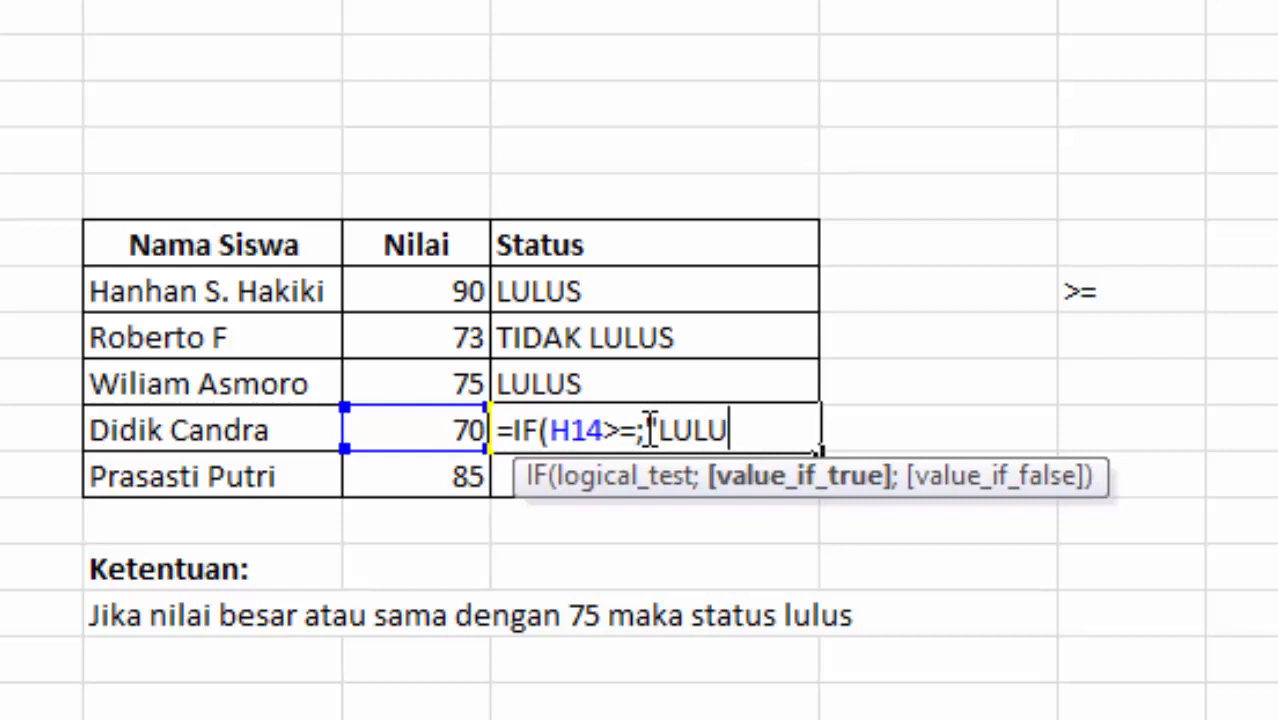
text(S";)
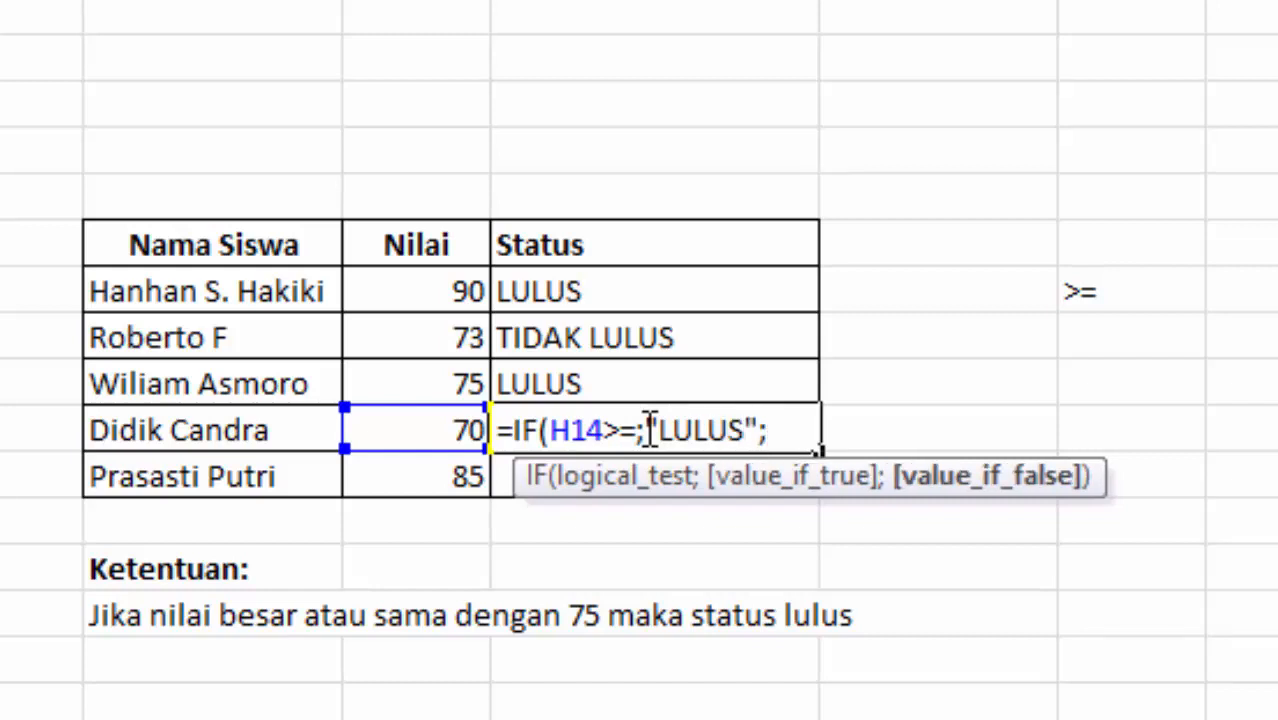
text("TIDAK )
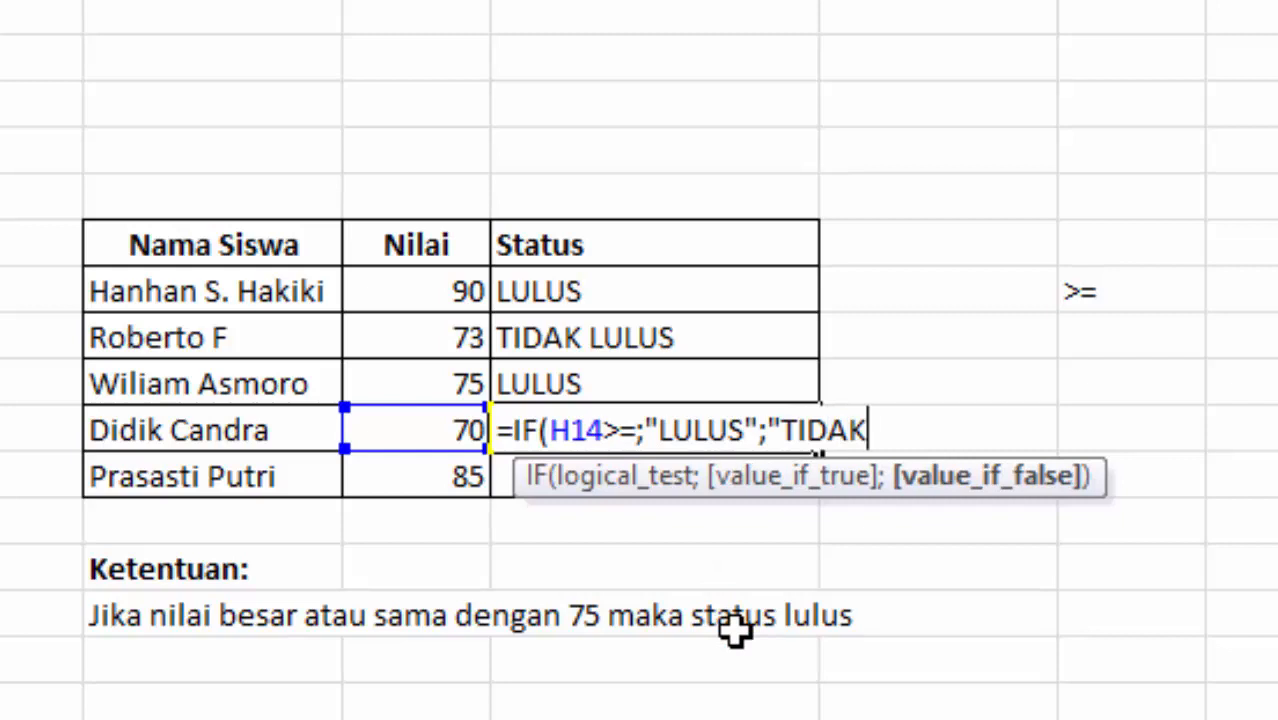
text(L)
key(BackSpace)
text(LULUS)
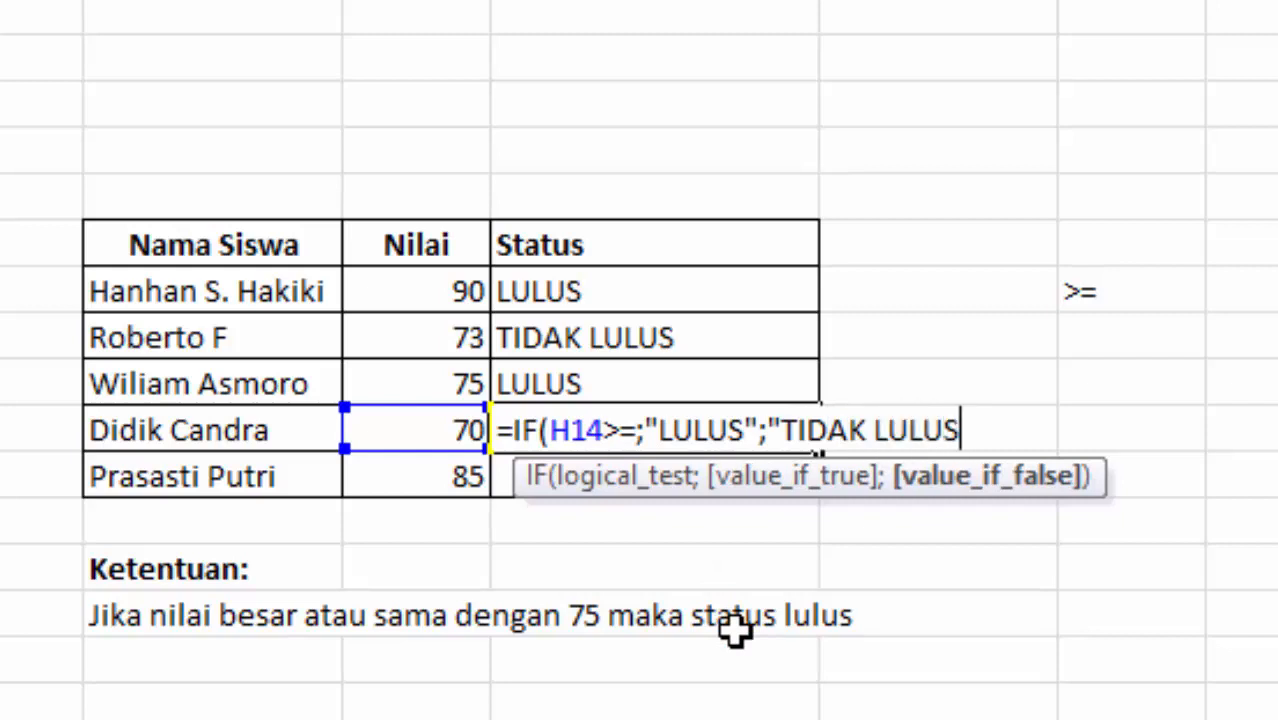
text("))
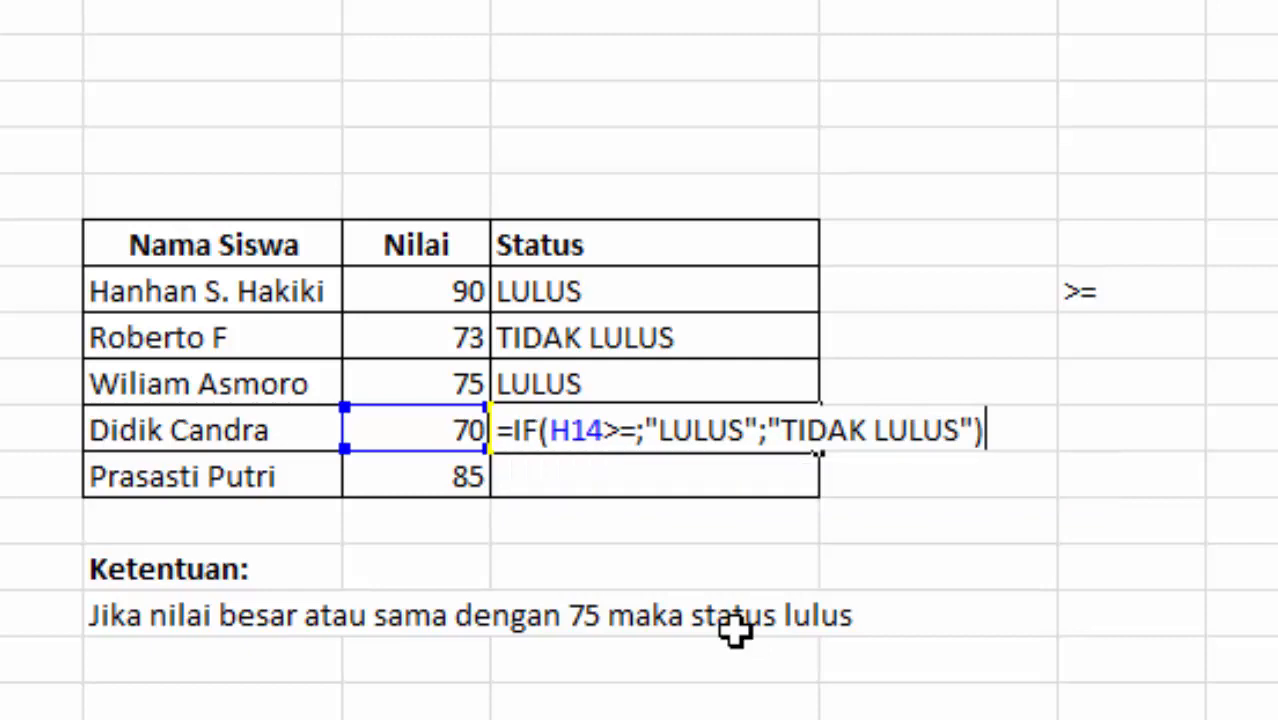
key(Return)
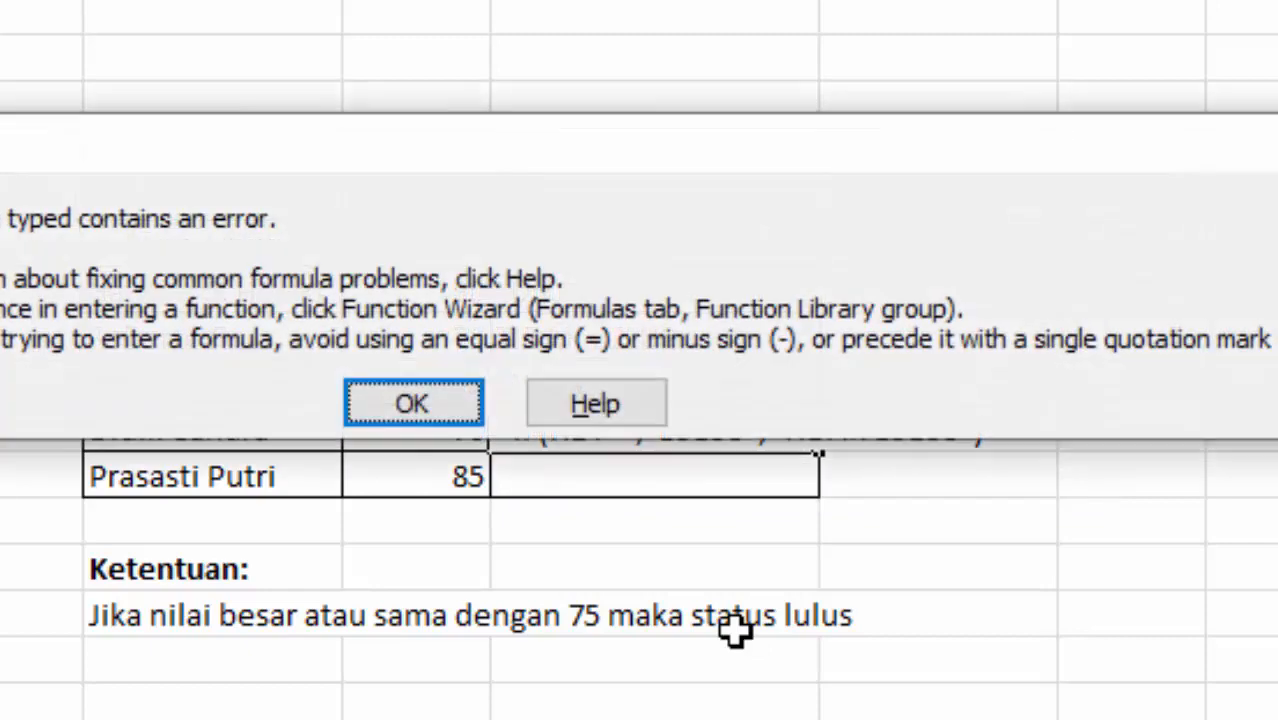
click(414, 405)
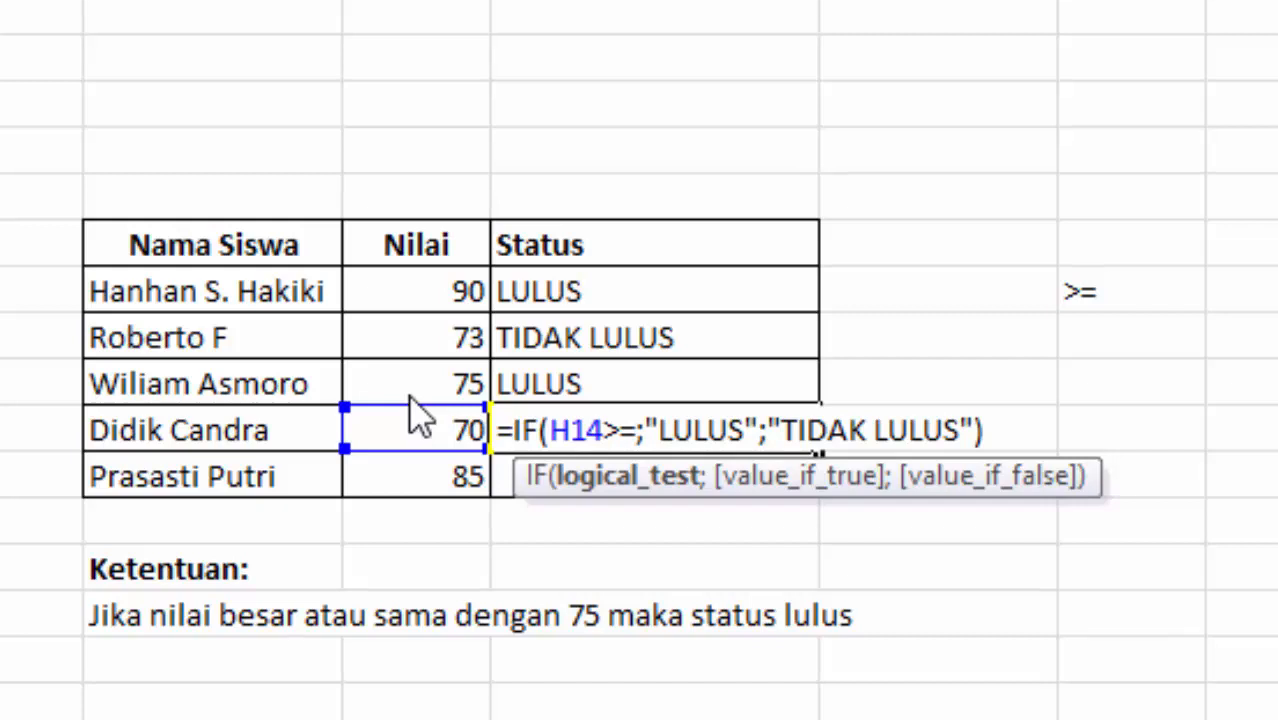
Complete the logical test of the formula in cell I14 with the threshold 75 and enter the formula
text(7)
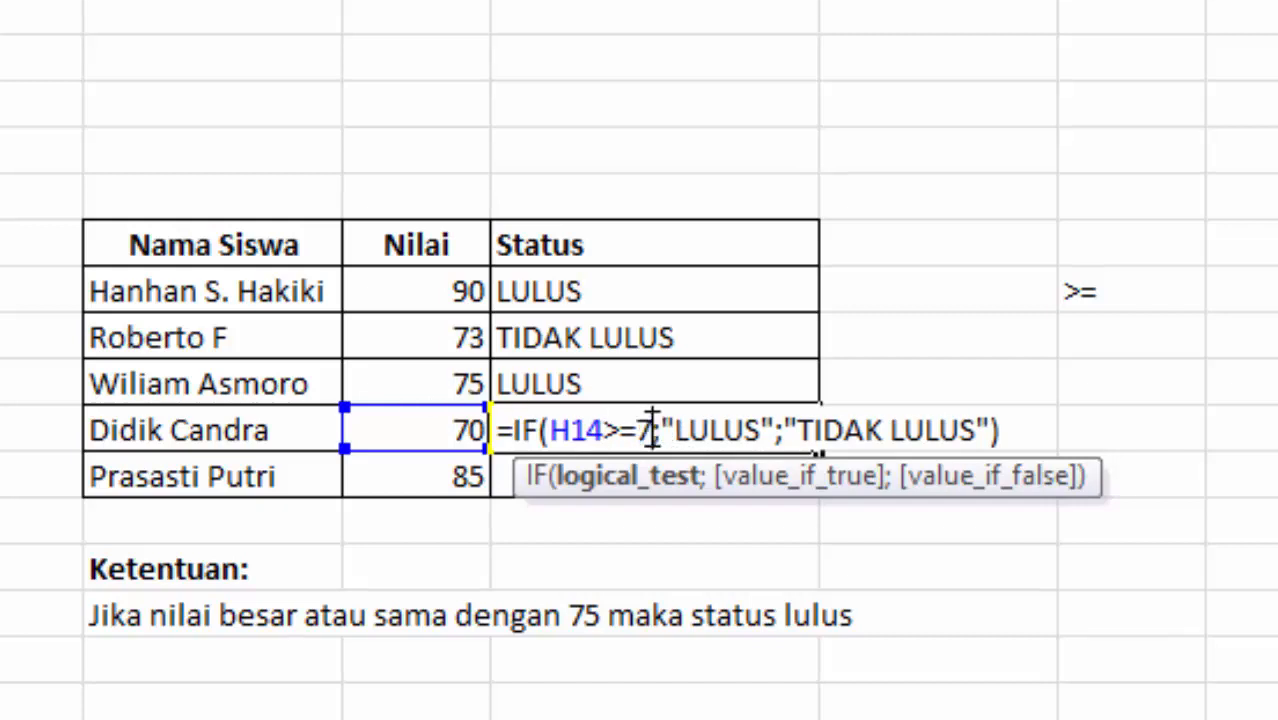
text(5)
key(Return)
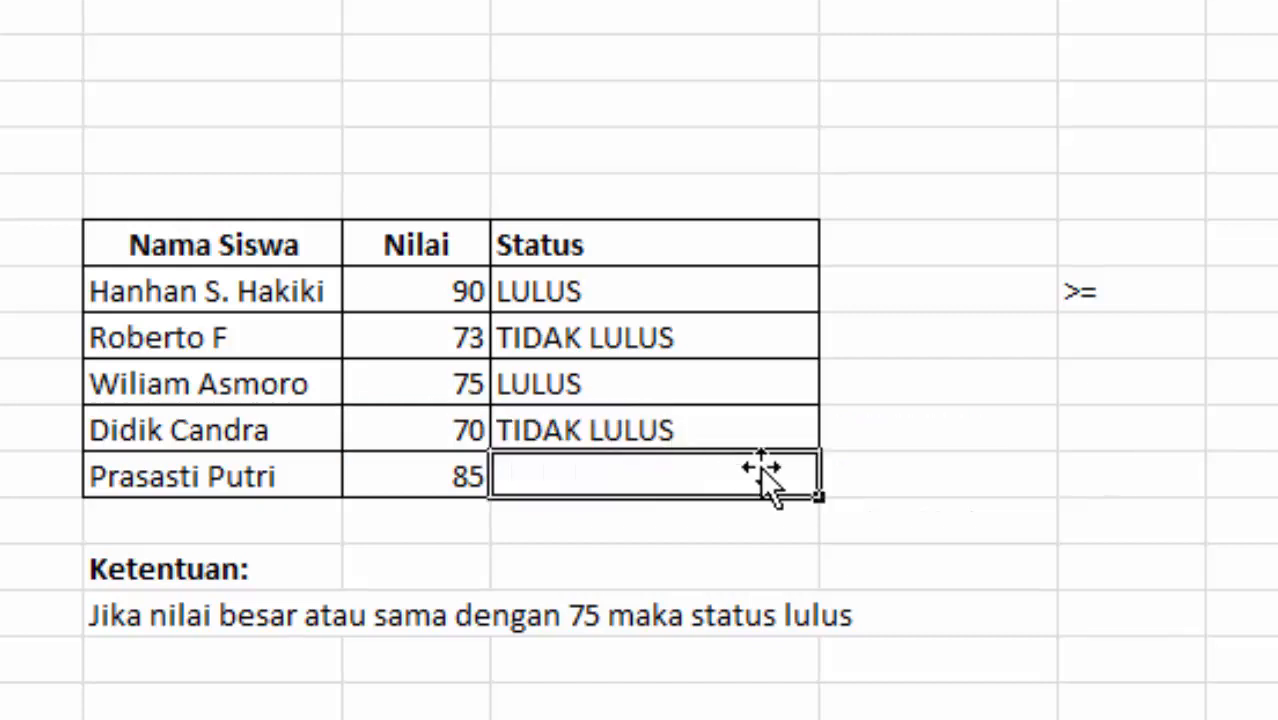
click(941, 545)
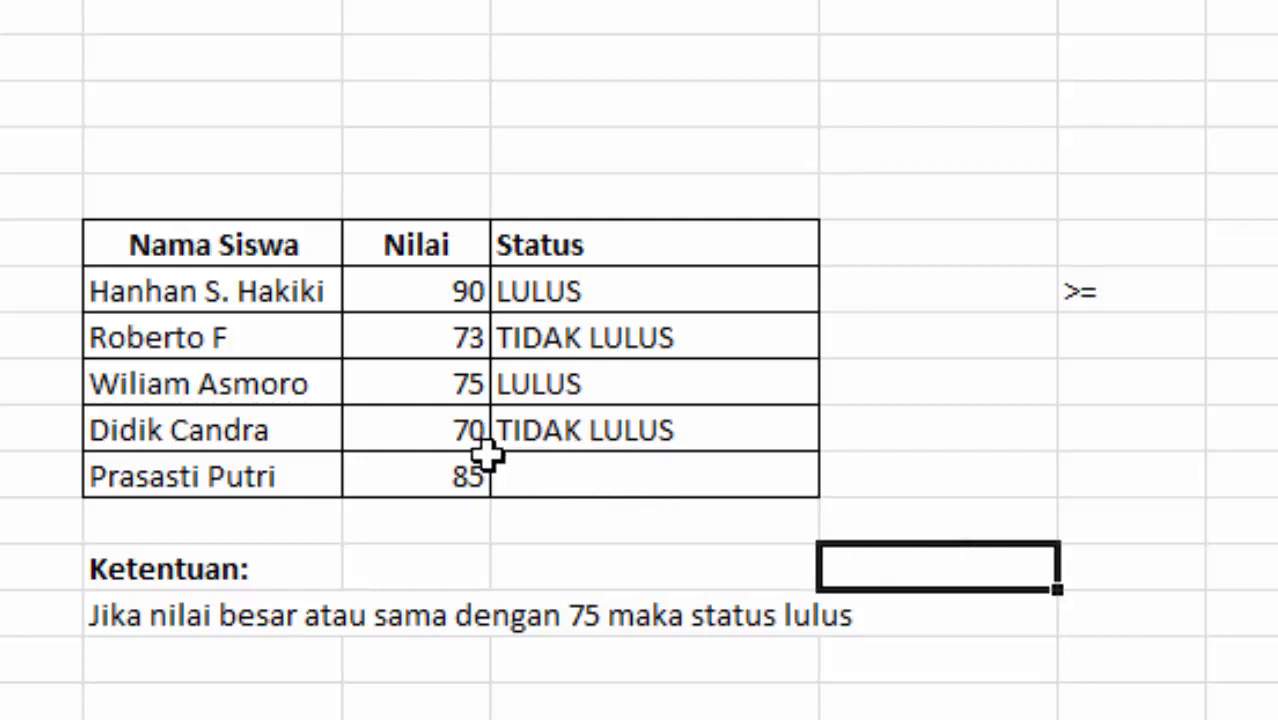
click(456, 432)
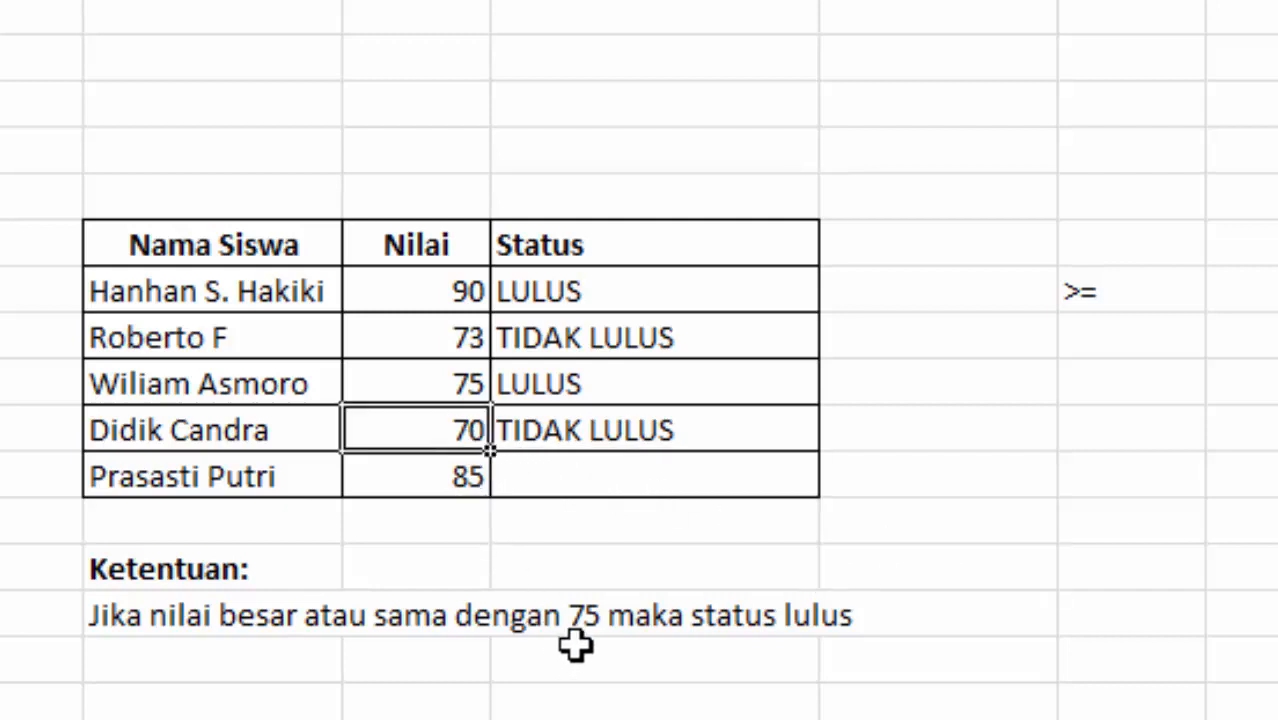
Enter the formula =IF(H15>=75;"LULUS";"TIDAK LULUS") in cell I15 of the Status column
click(607, 490)
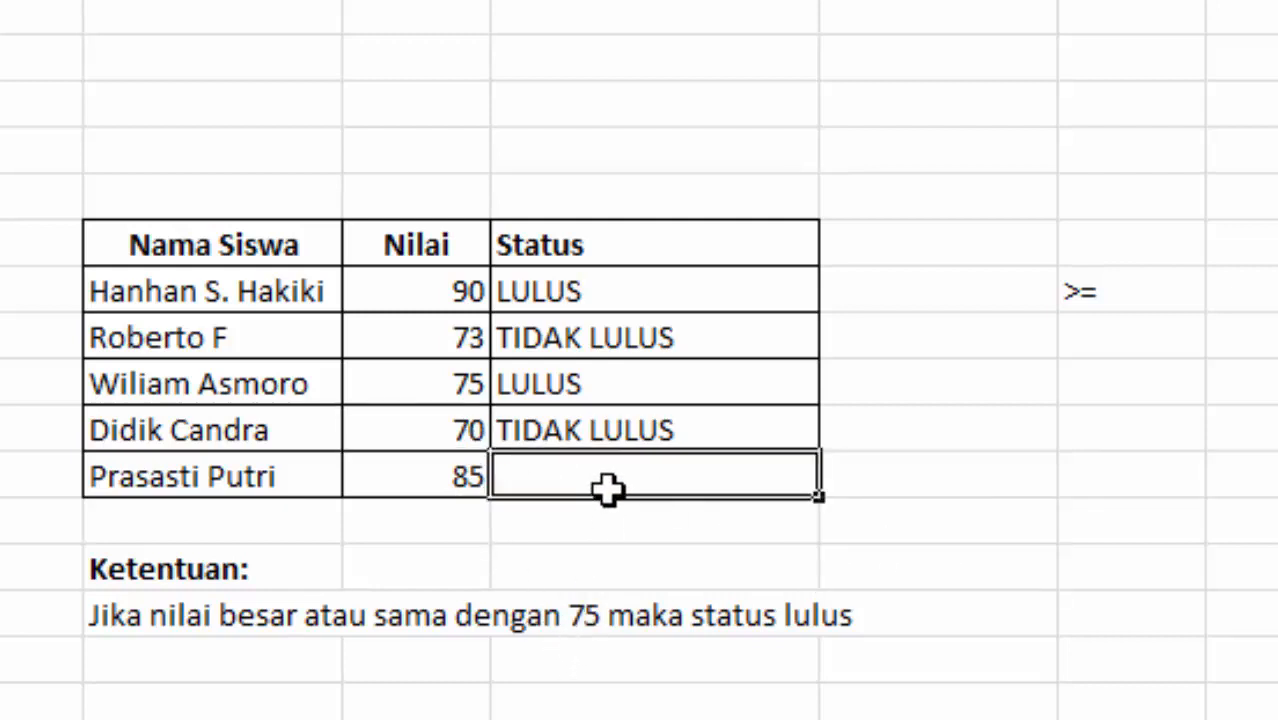
text(=IF()
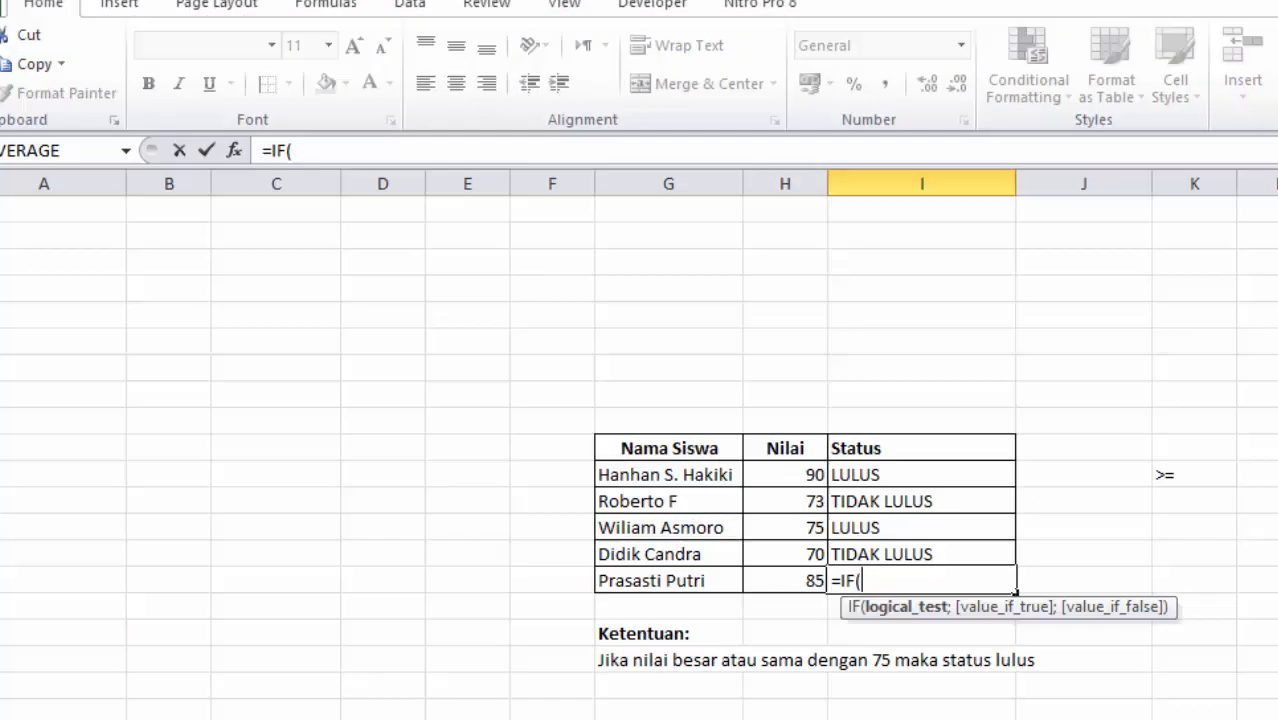
text(H)
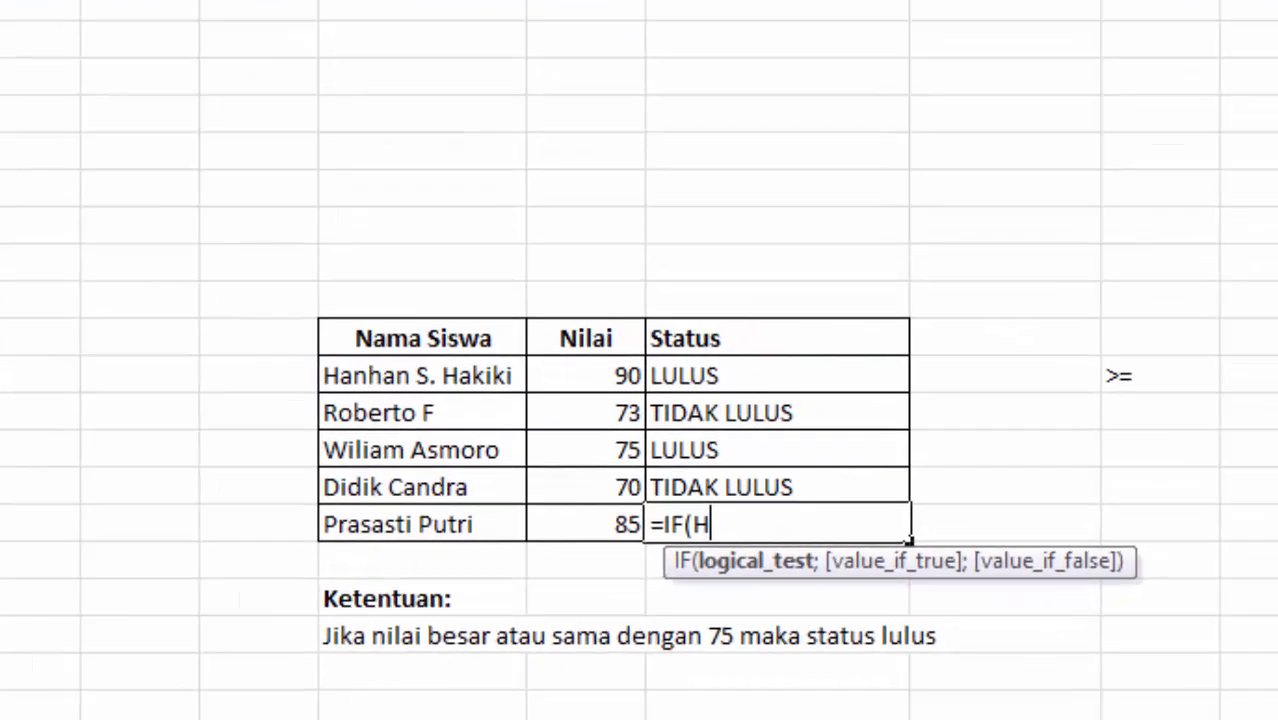
text(15)
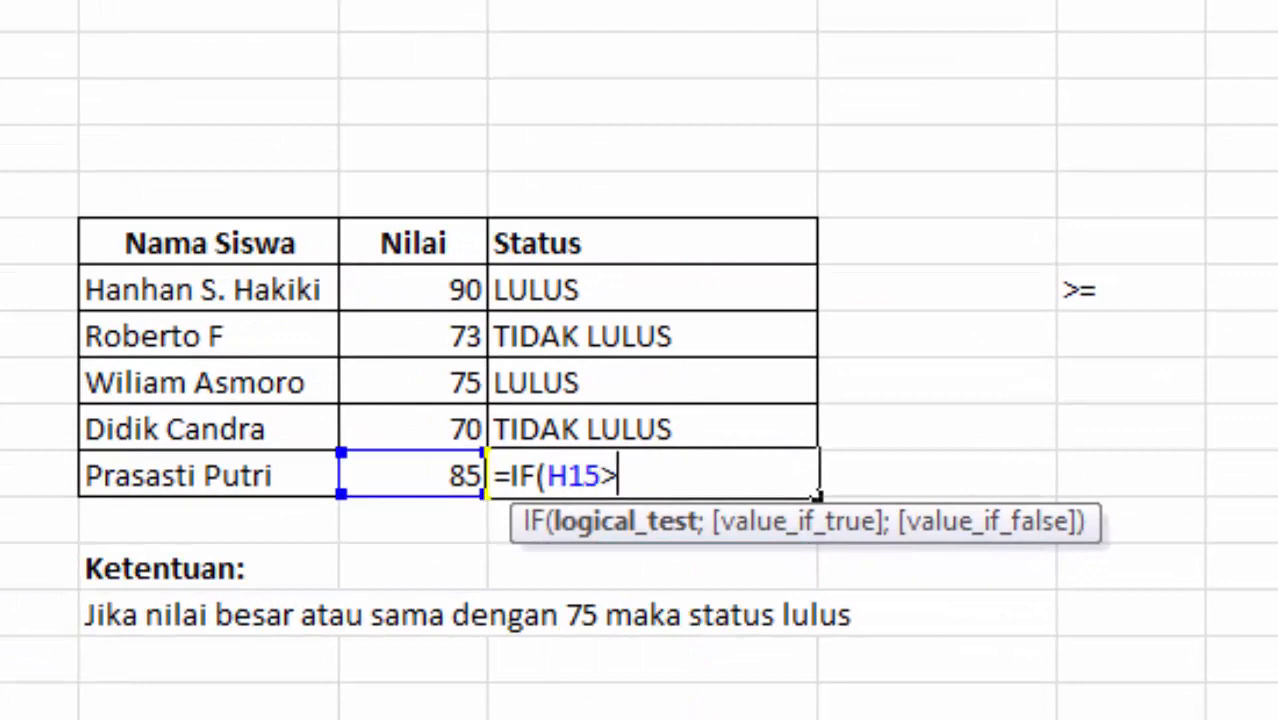
text(>=75)
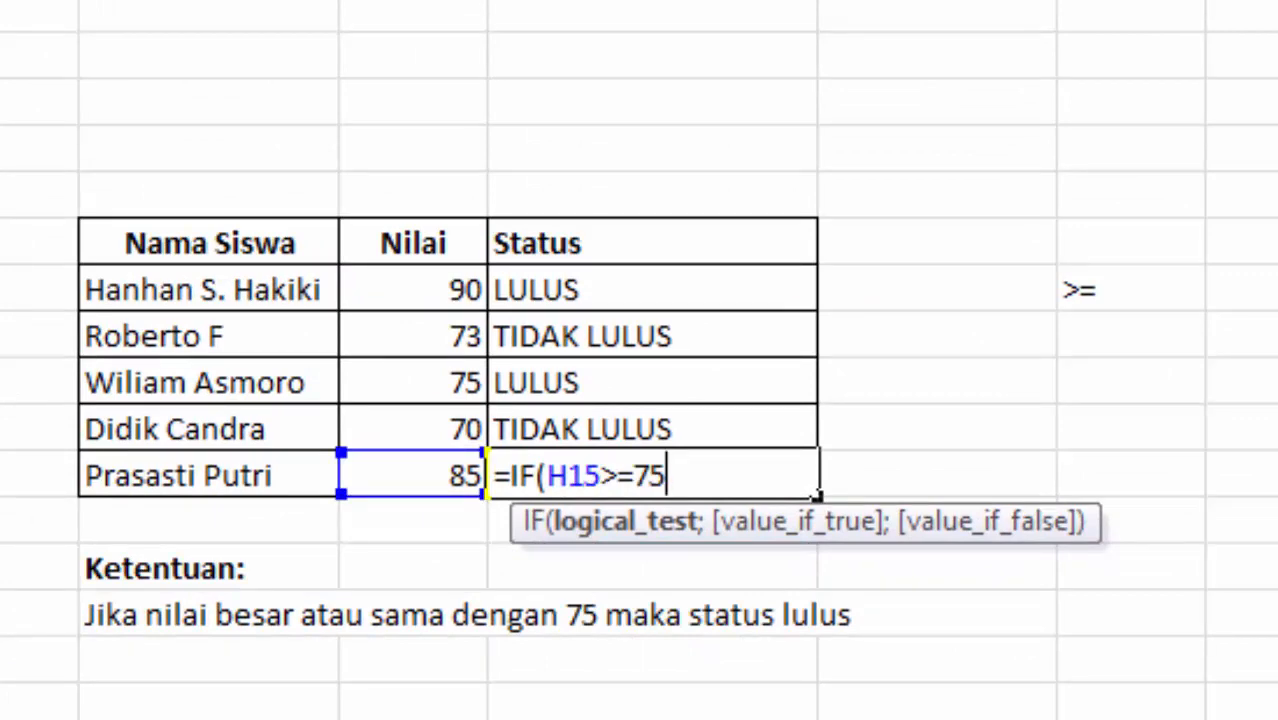
text(;)
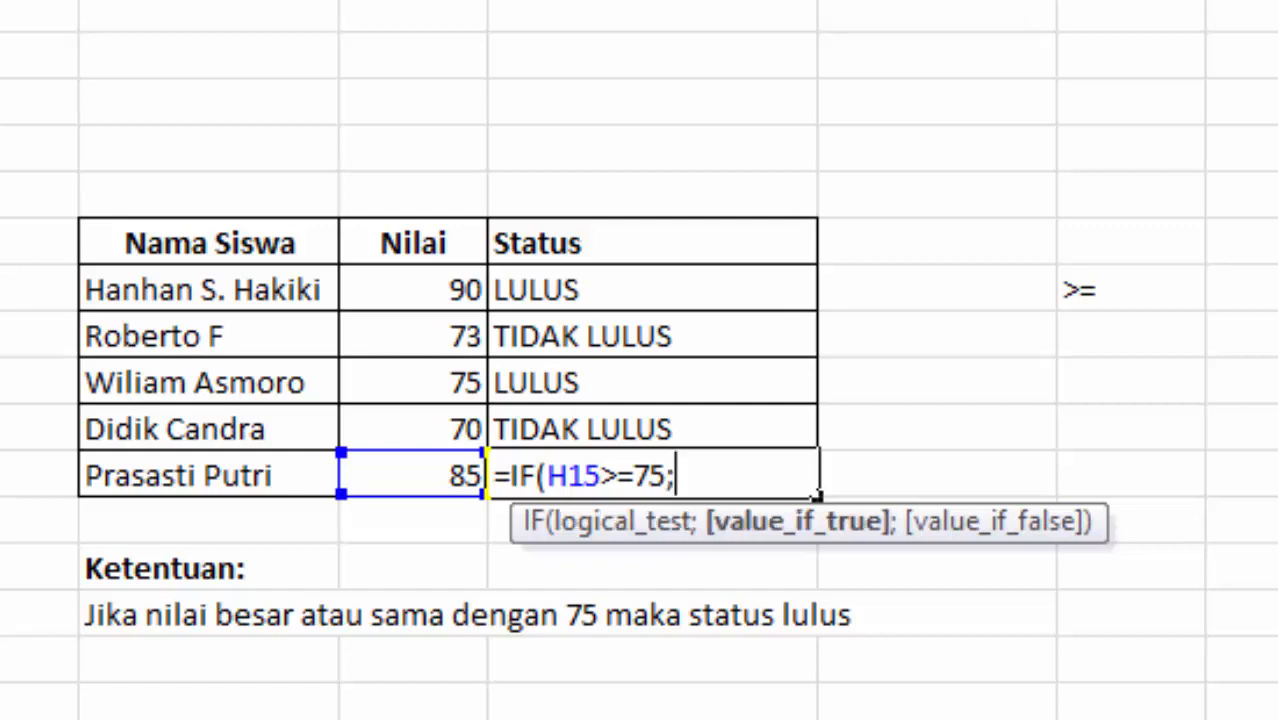
text("LULUS)
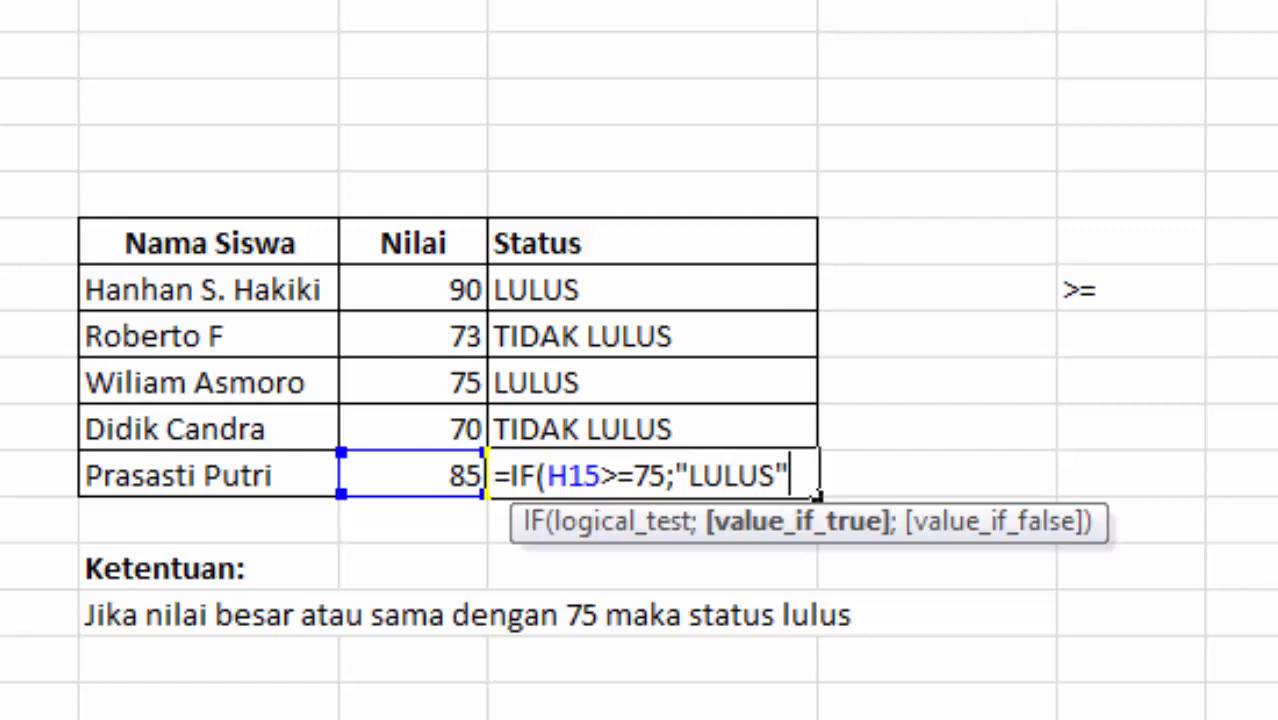
text(";")
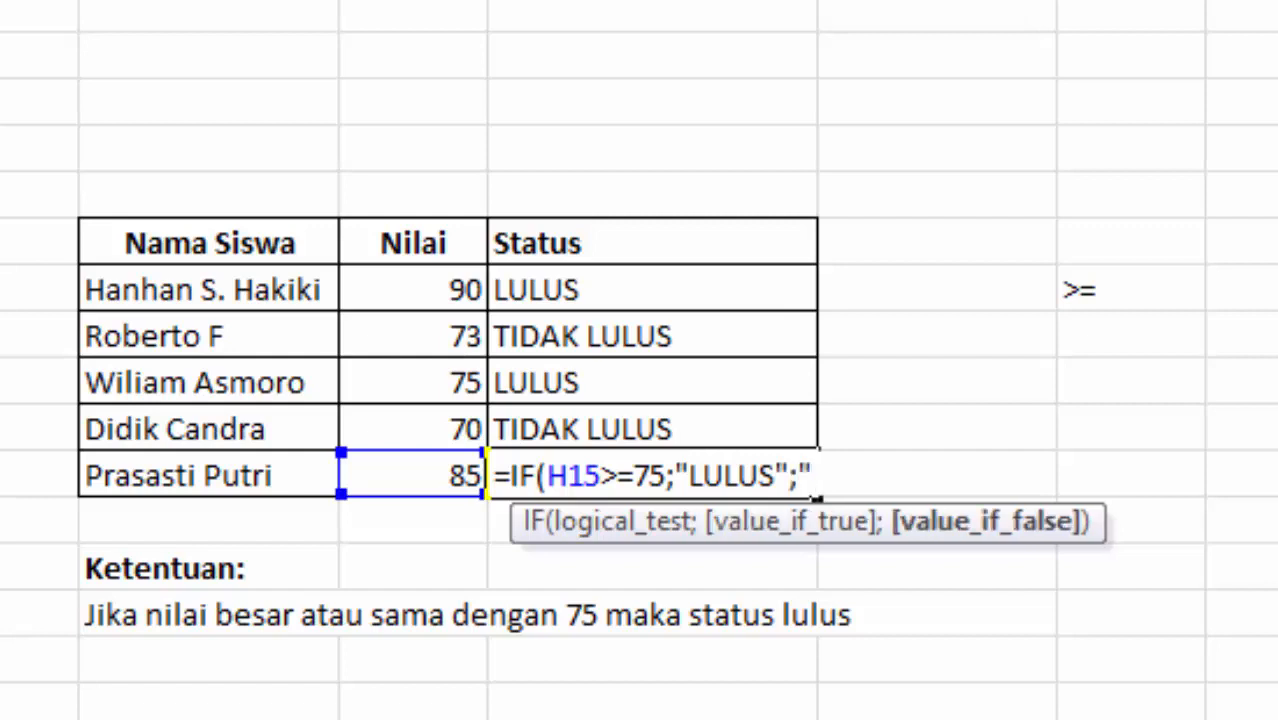
text(TIDAK )
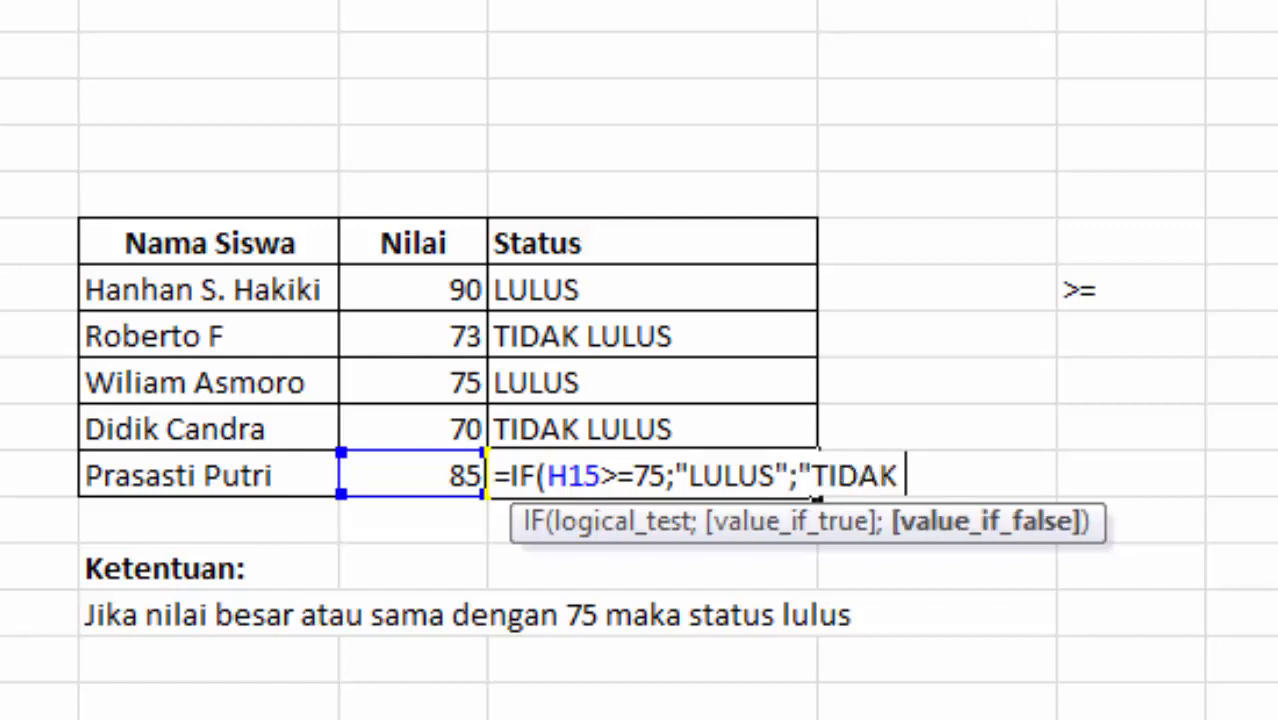
text(LULUS)
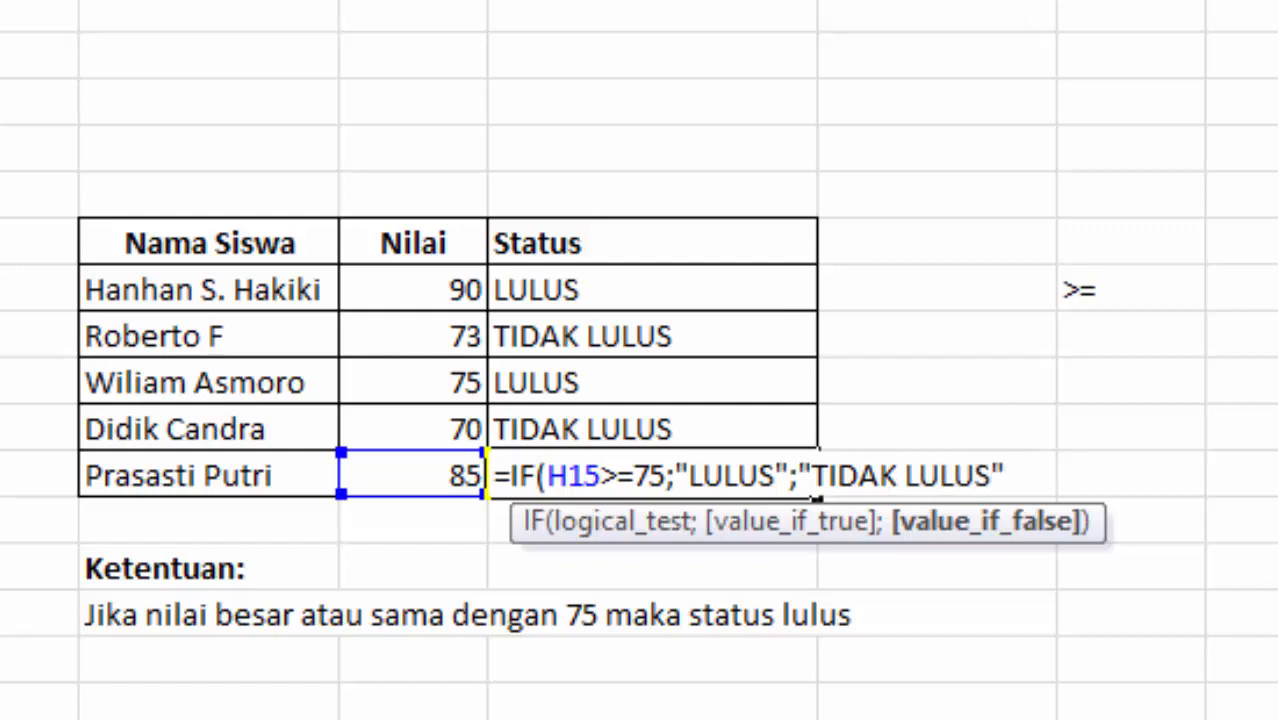
text("))
key(Return)
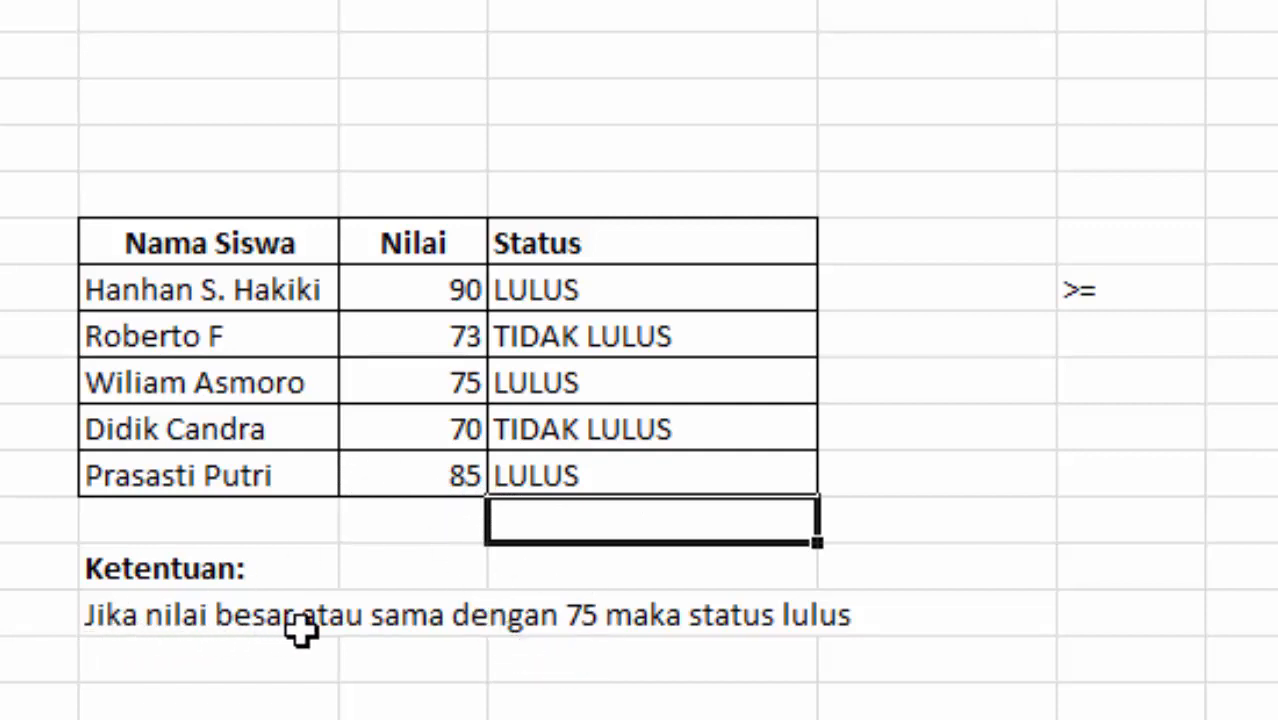
click(873, 600)
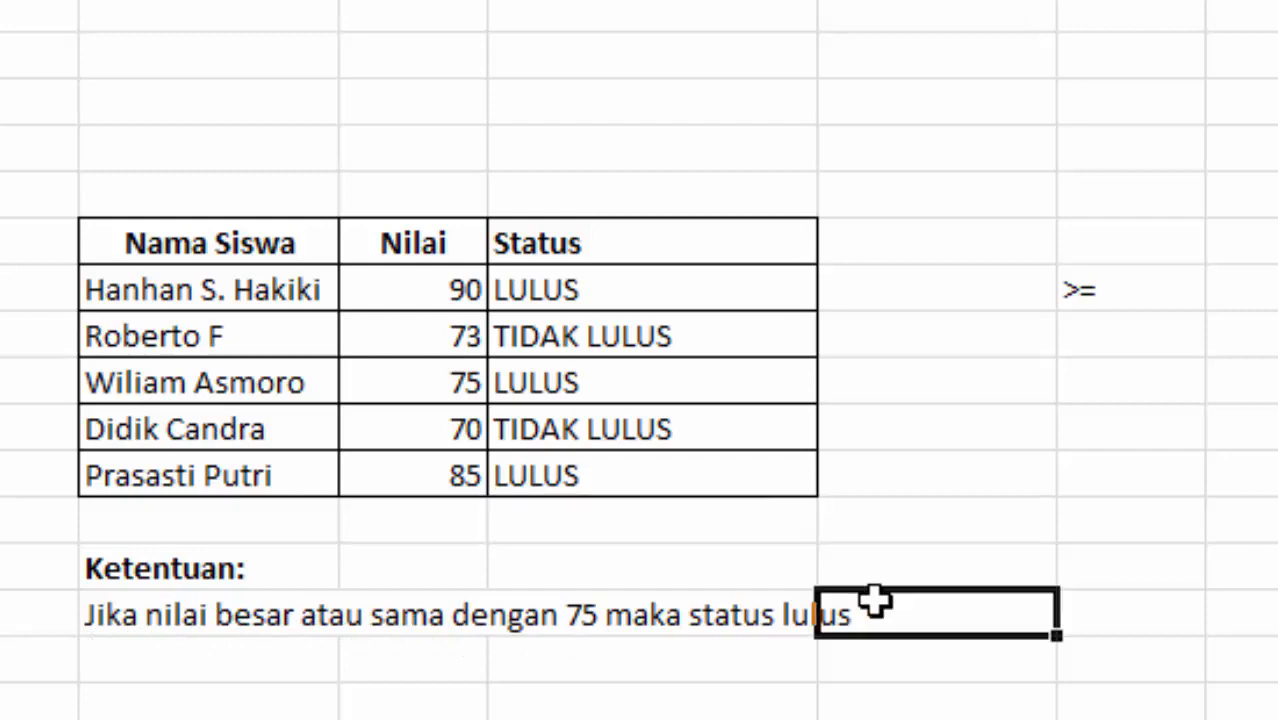
click(1011, 456)
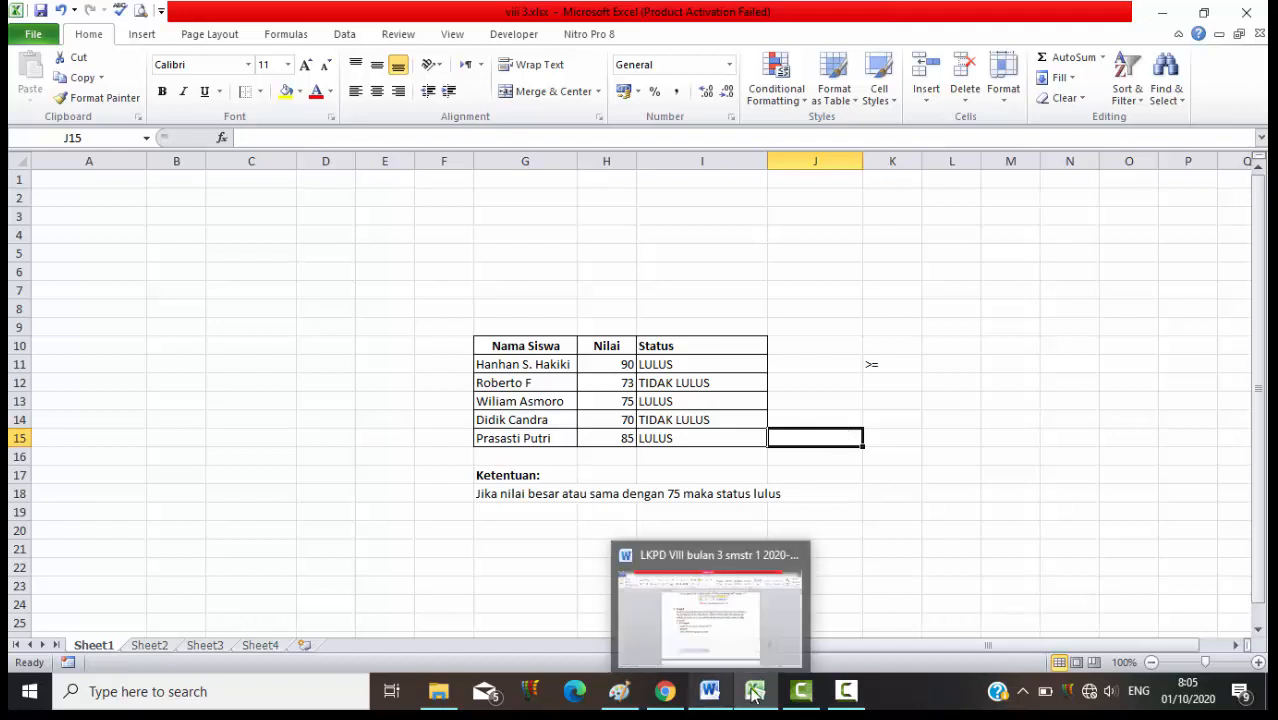
Switch to the LKPD VIII worksheet document in Word and examine question 1 of LATIHAN 2 on the single IF function
mouse_move(765, 695)
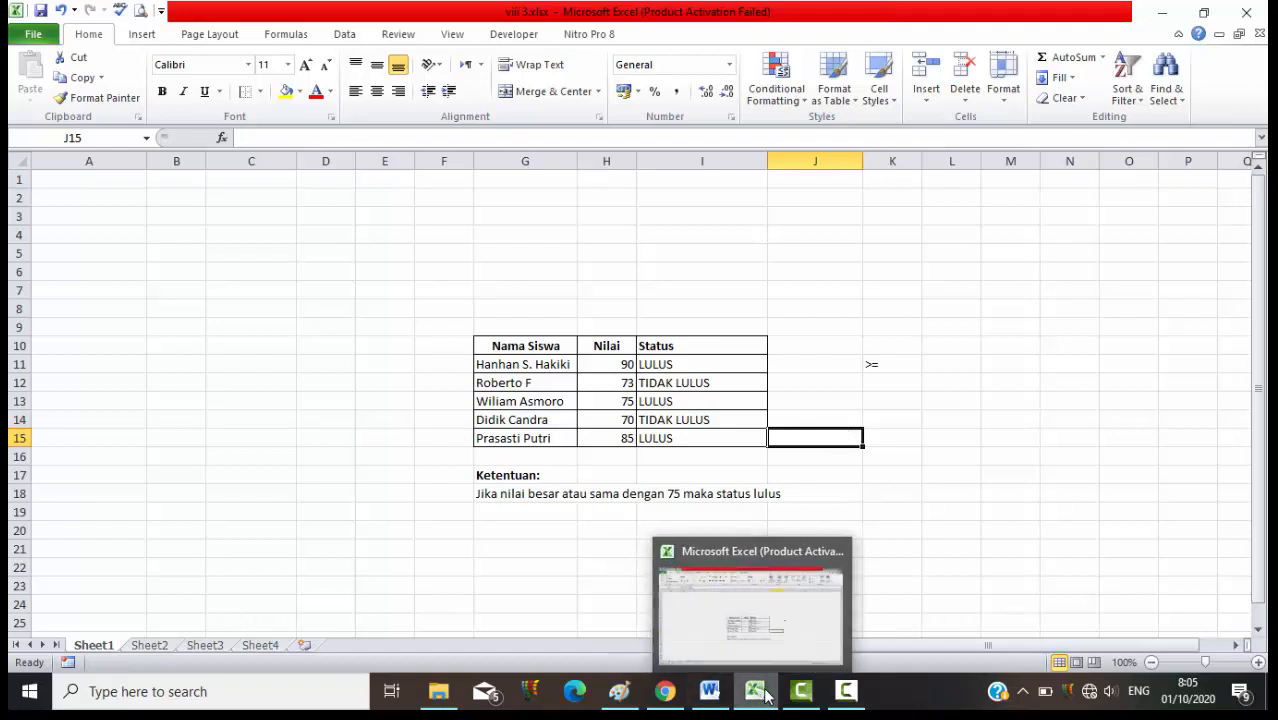
click(709, 696)
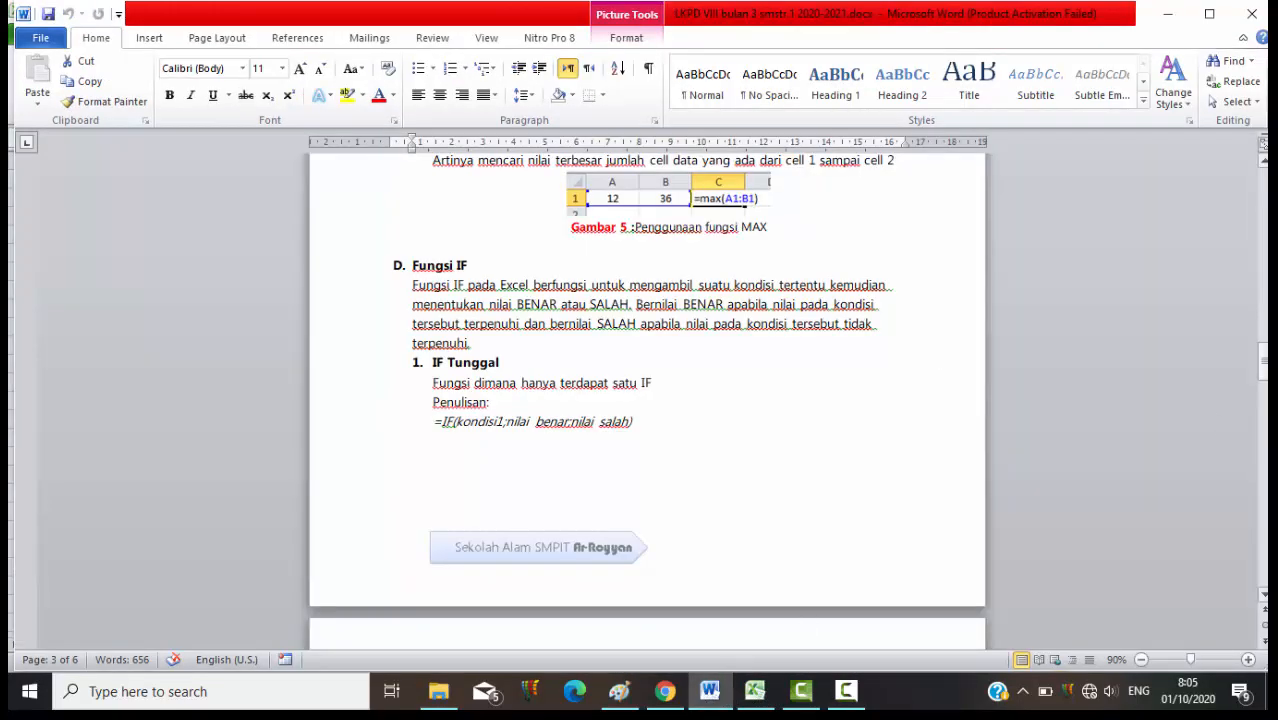
drag(1262, 366, 1263, 507)
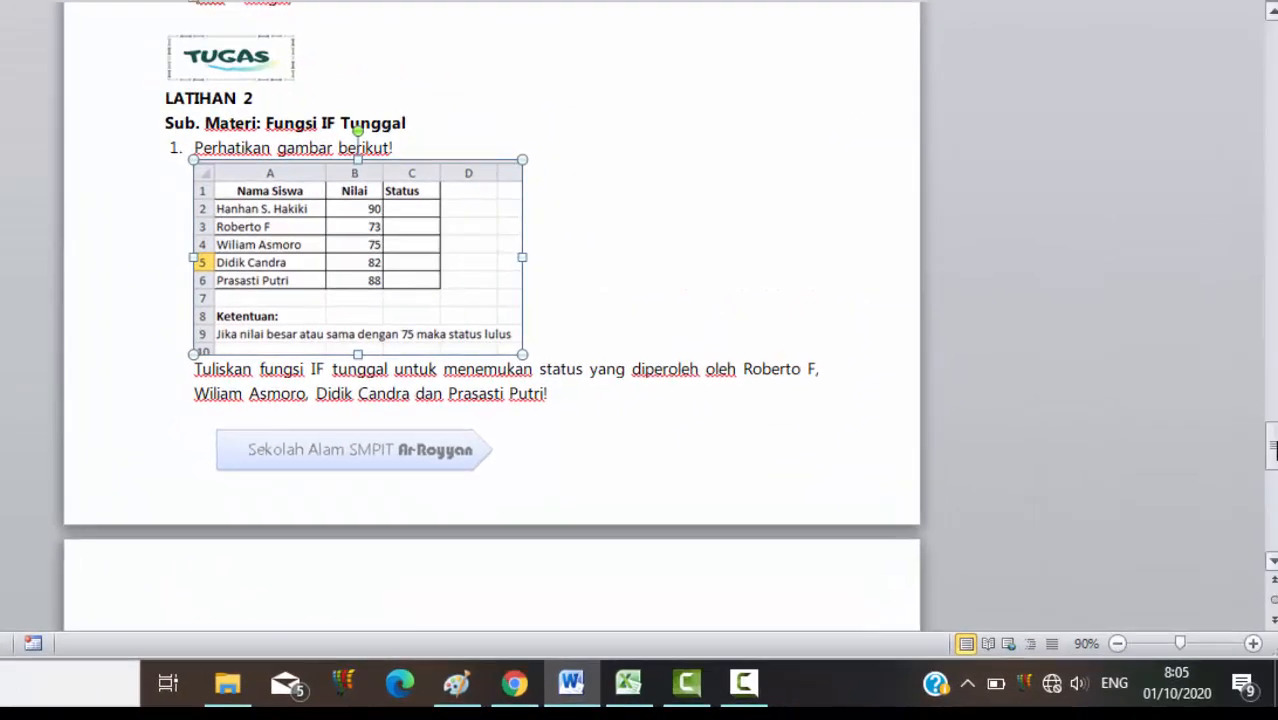
click(527, 175)
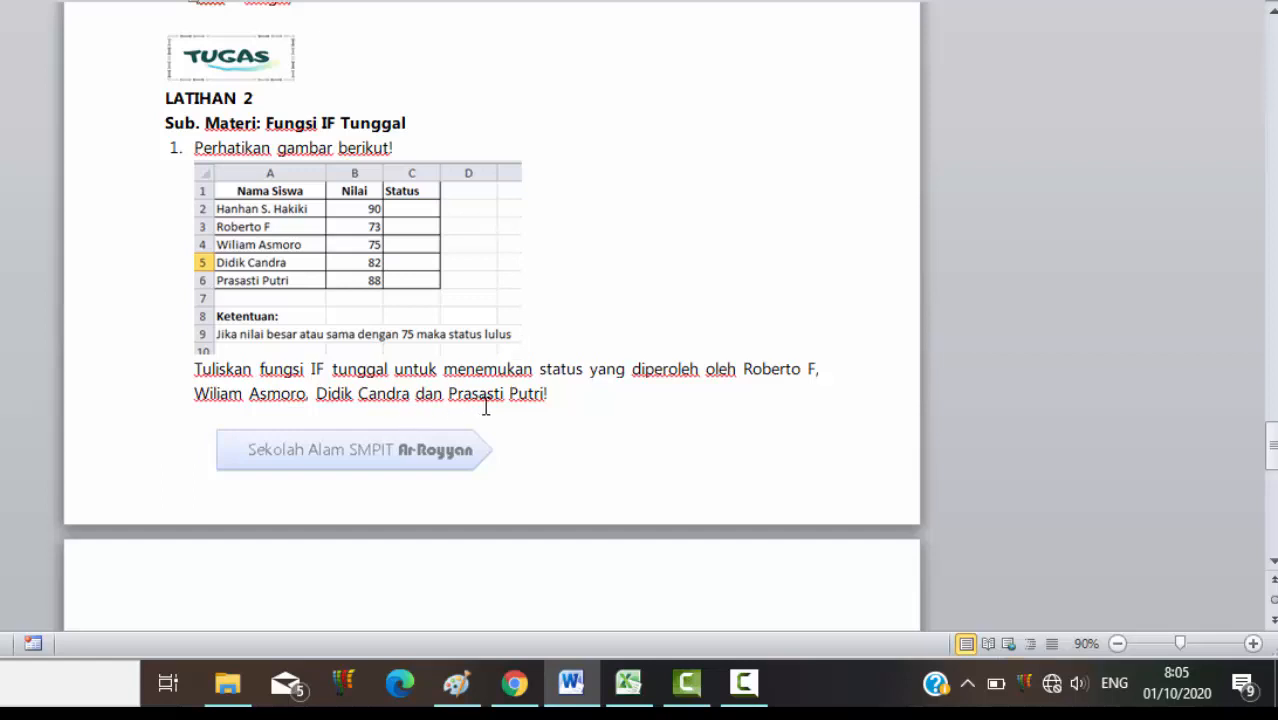
click(564, 410)
Examine the table and the formula =if(B2>=85;"Lulus";"Gagal") in question 2 of LATIHAN 2, and return to question 1
drag(1270, 450, 1272, 470)
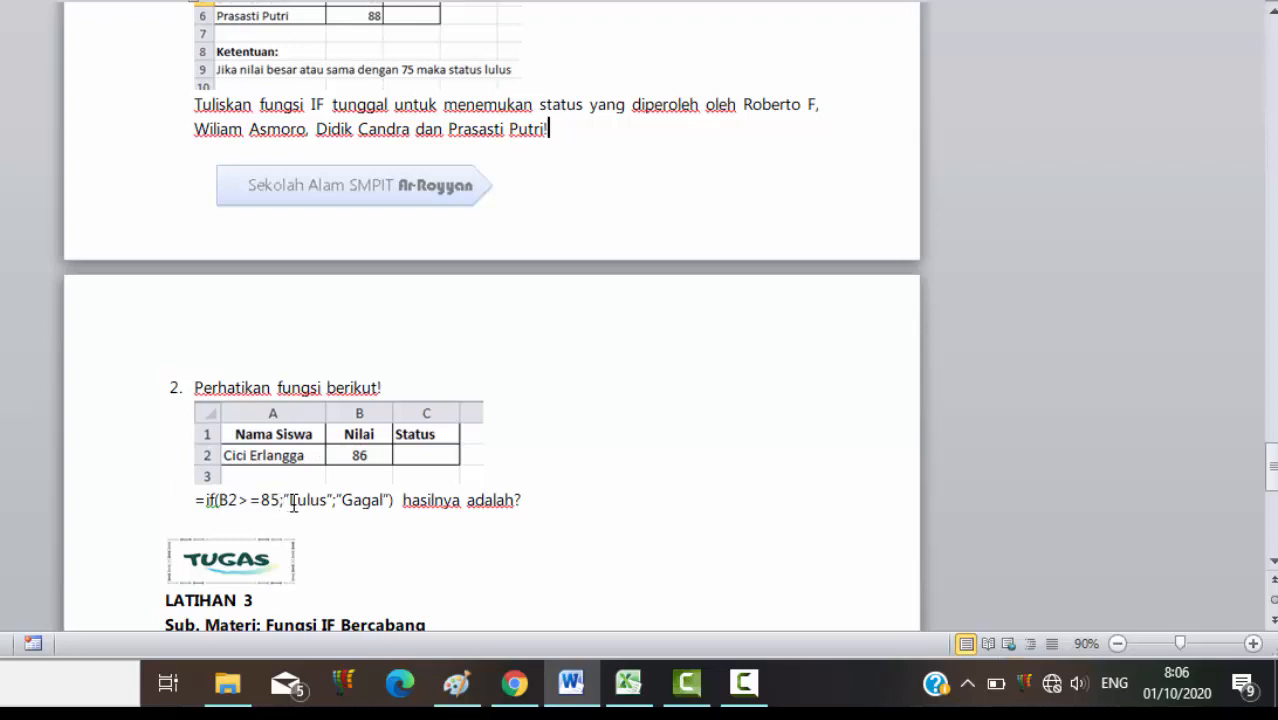
click(439, 458)
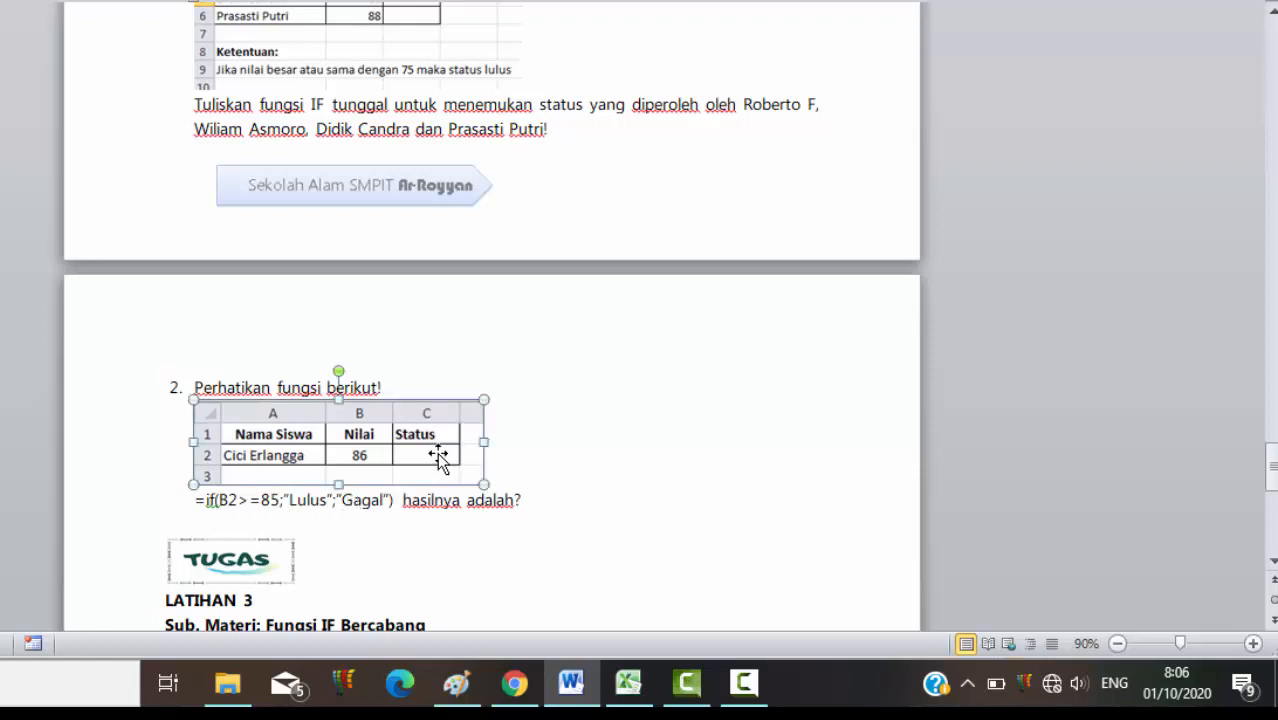
click(616, 478)
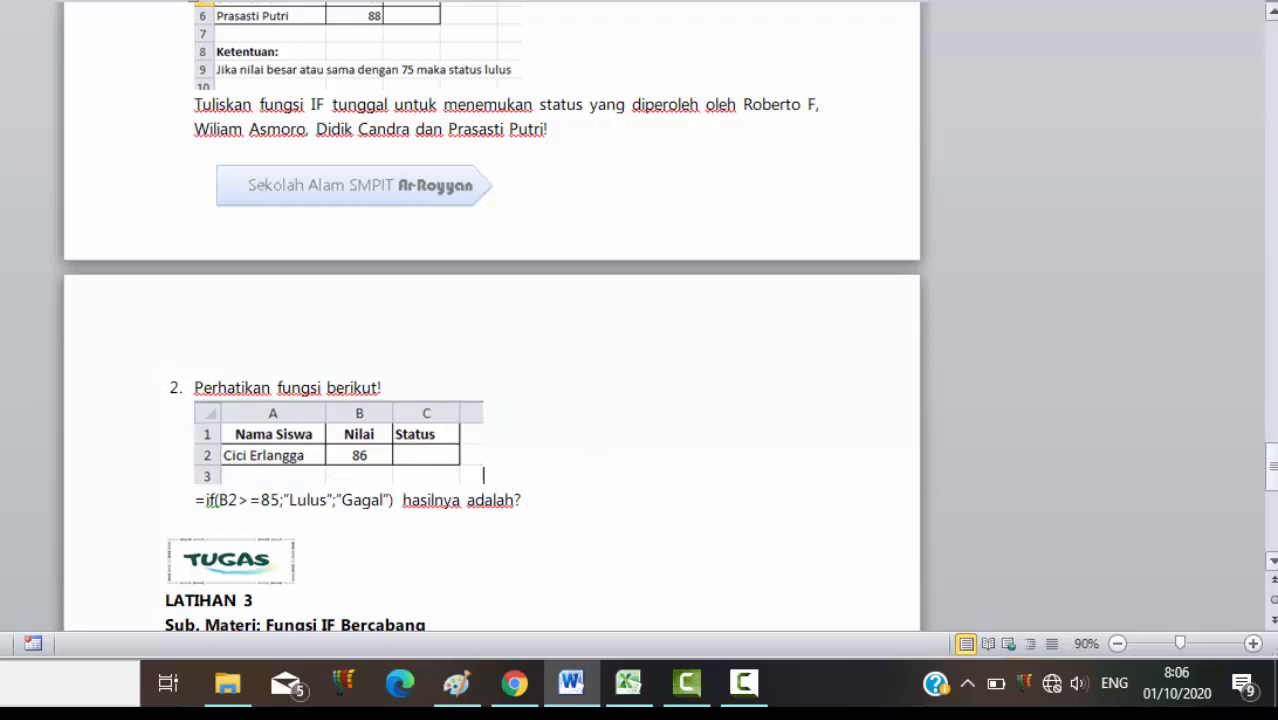
drag(1272, 470, 1272, 451)
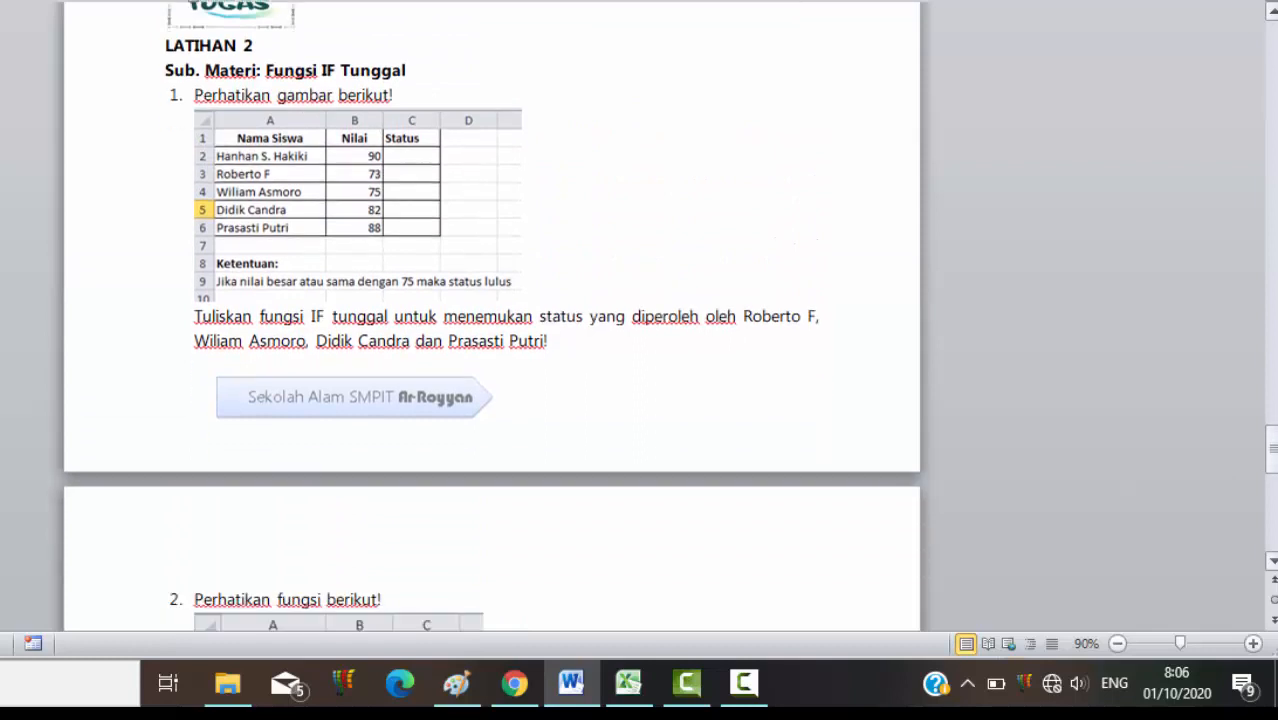